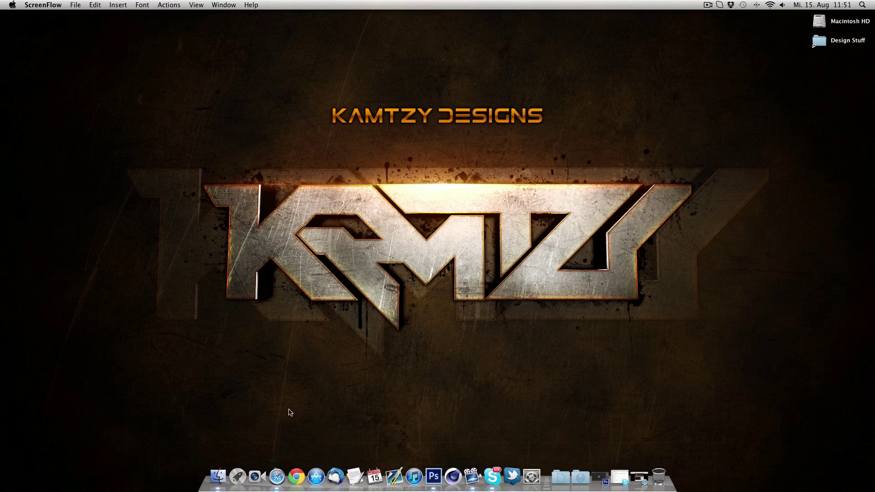
Scroll through the YouTube channel page in Safari, then minimize the Safari window
click(276, 474)
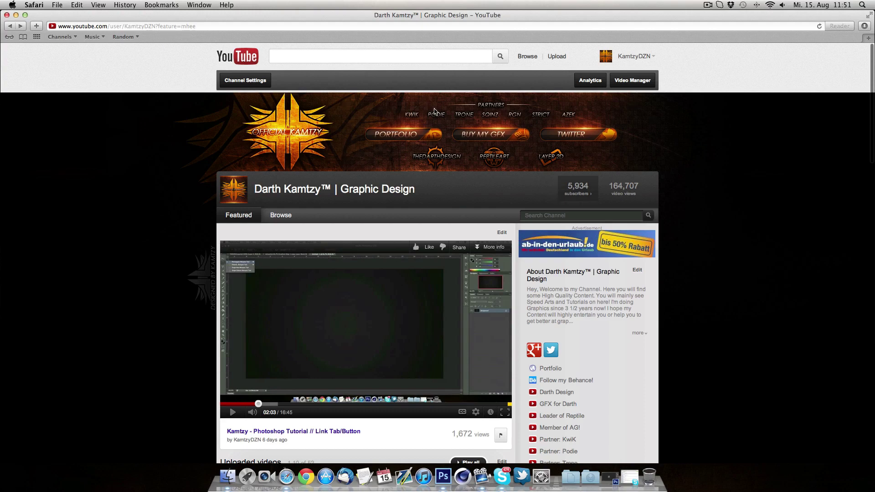
scroll(160, 207, down, 3)
scroll(160, 207, up, 3)
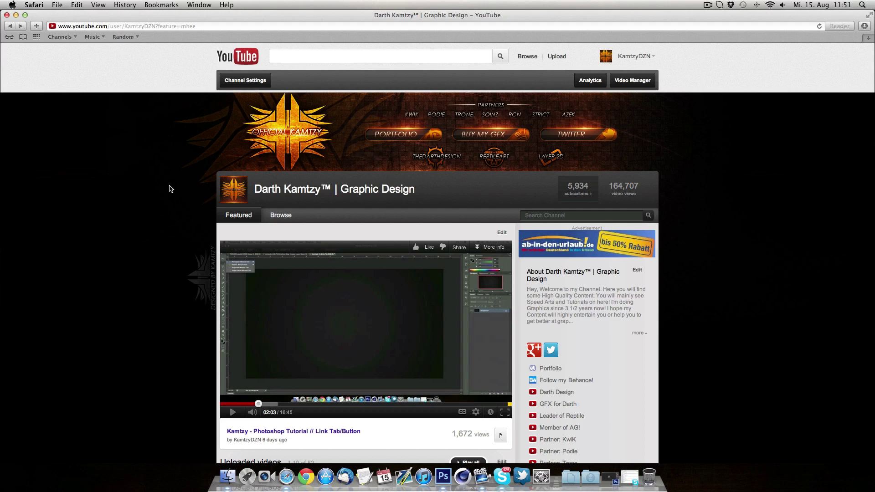
scroll(171, 189, down, 5)
scroll(171, 190, up, 5)
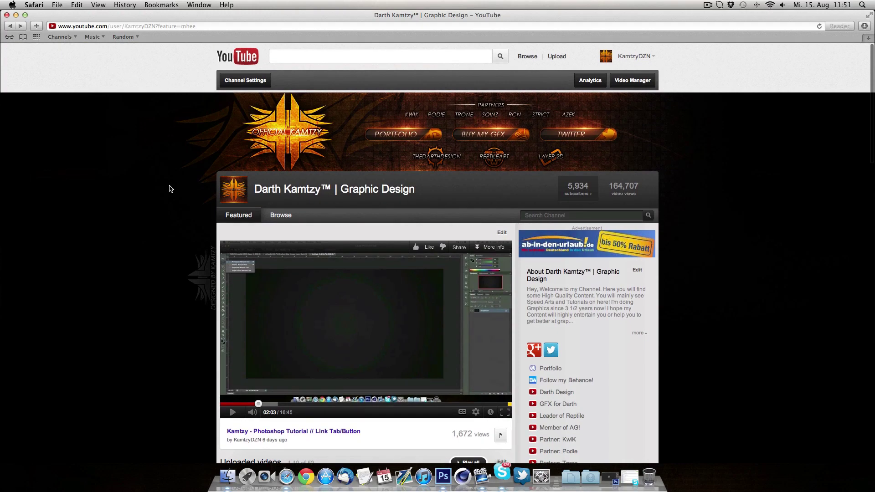
scroll(164, 195, down, 10)
scroll(164, 195, up, 10)
click(16, 16)
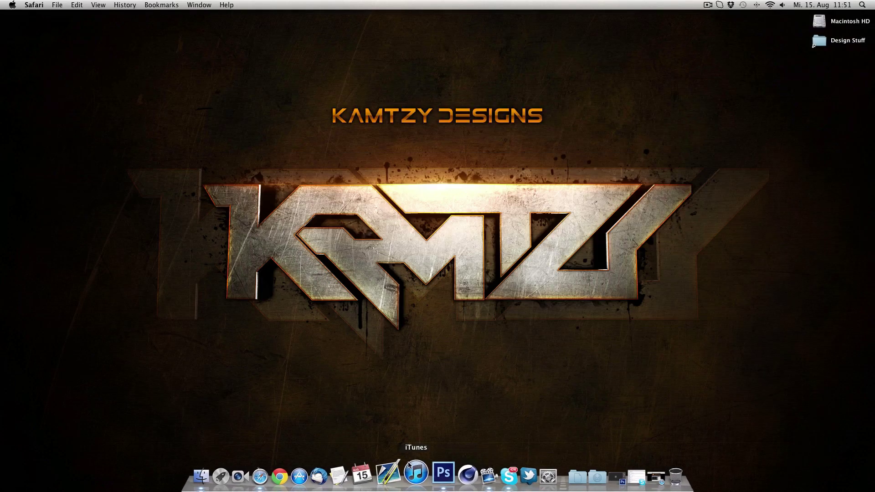
Bring Photoshop forward showing the checkerboard document Untitled-4, glancing at the File menu
click(434, 472)
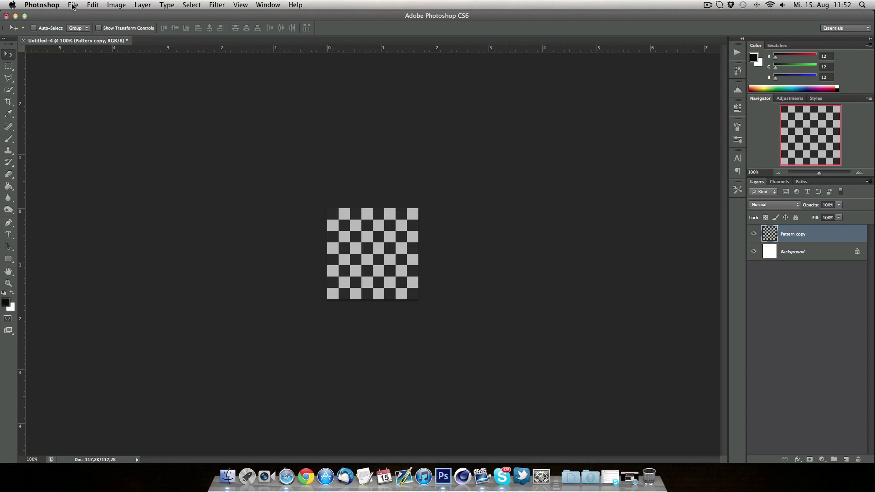
click(72, 5)
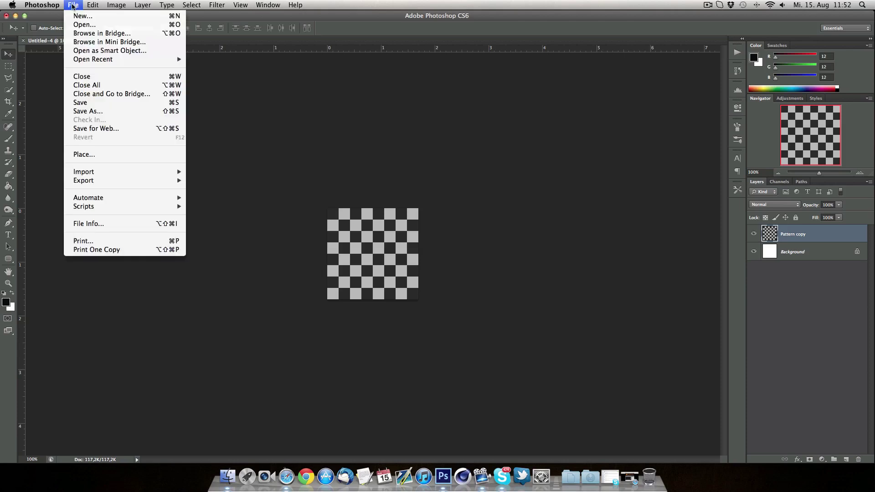
click(72, 5)
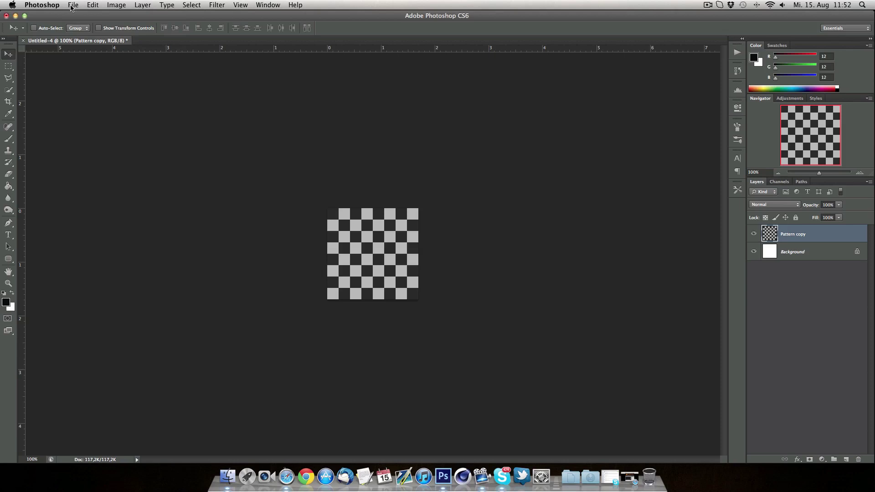
Create document Untitled-5 at 200 × 200 px, 300 pixels/inch, with a white background
click(72, 6)
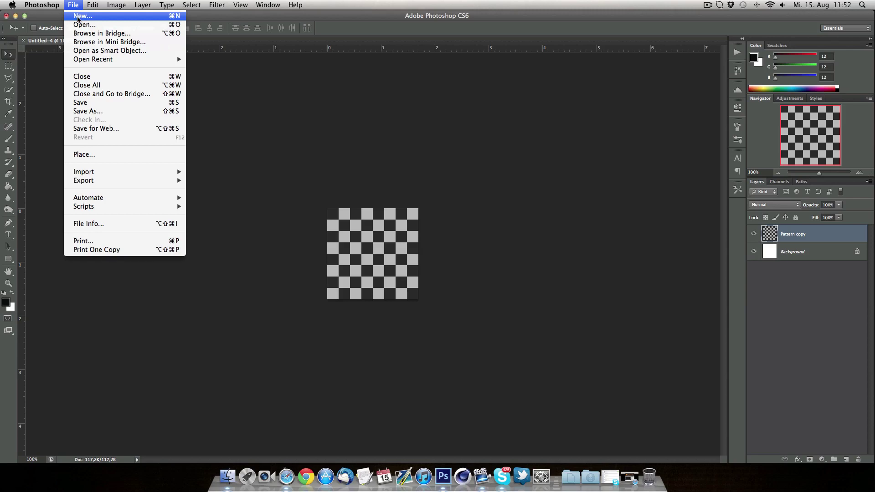
click(80, 20)
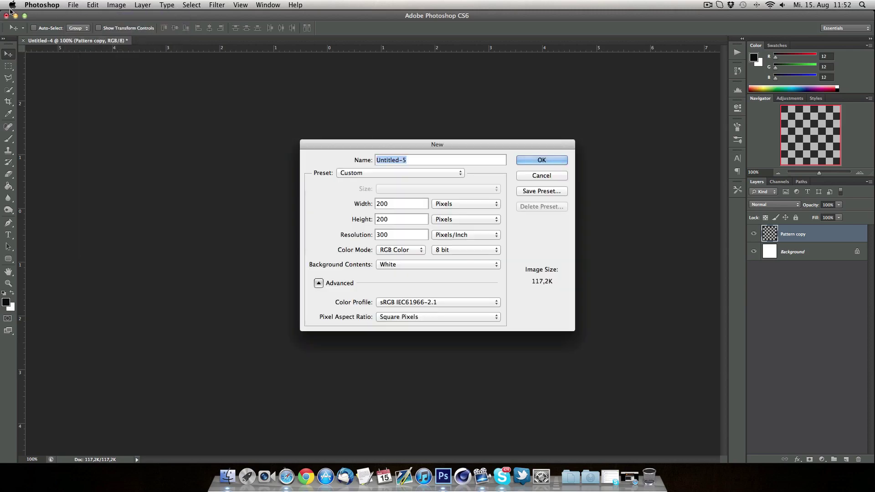
drag(370, 143, 322, 126)
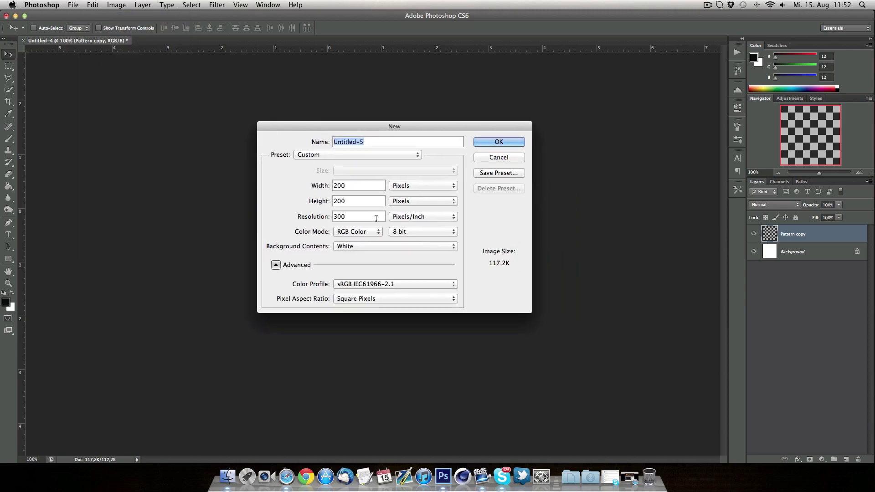
click(358, 184)
click(484, 145)
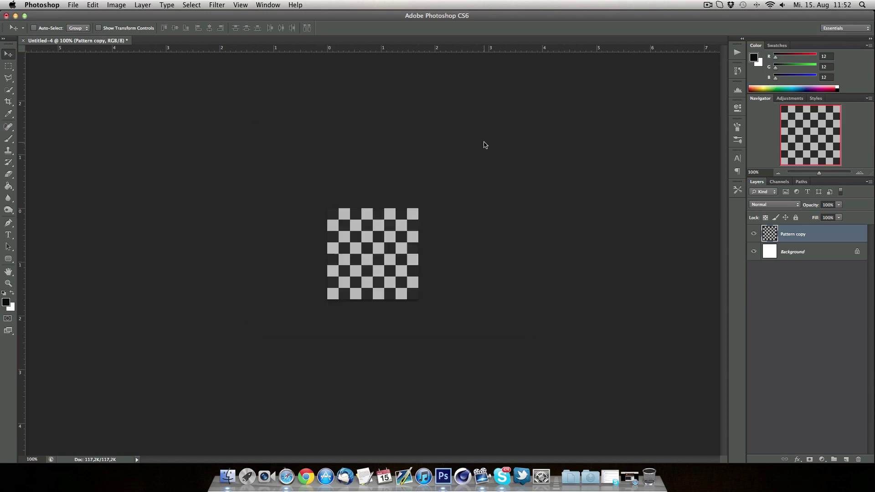
Add a new layer and marquee-select a small square at the canvas's top-left corner
click(8, 66)
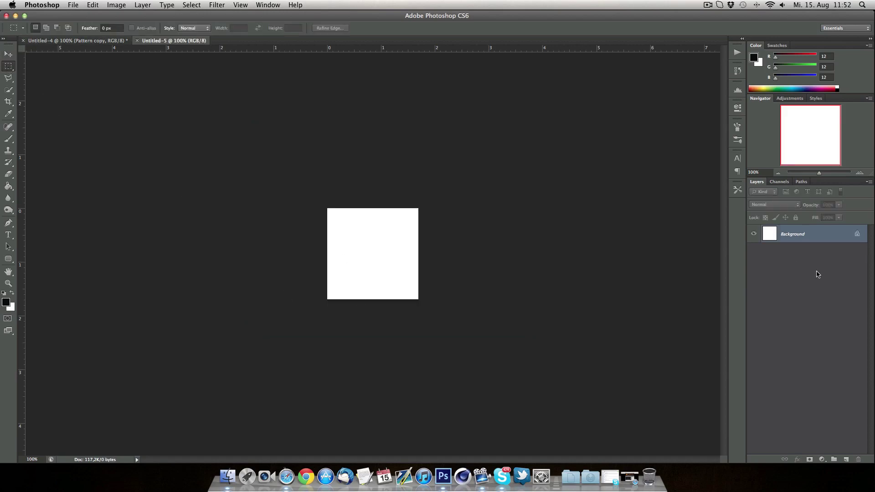
click(847, 461)
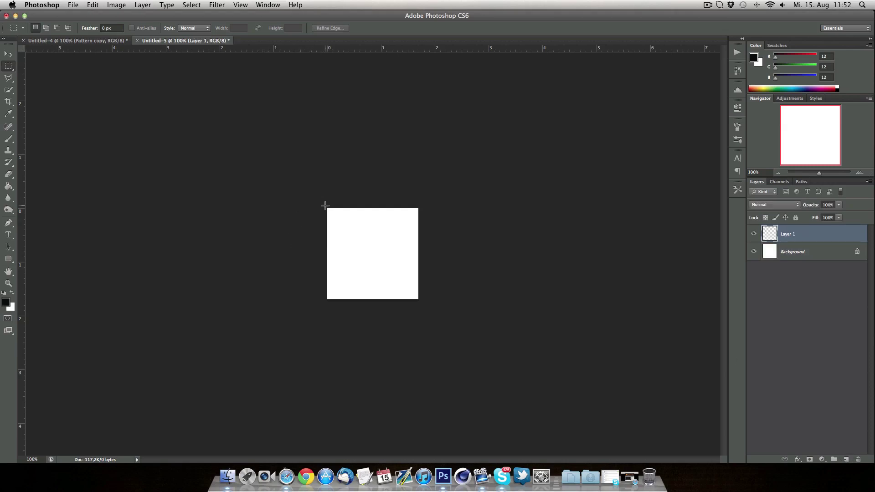
click(8, 66)
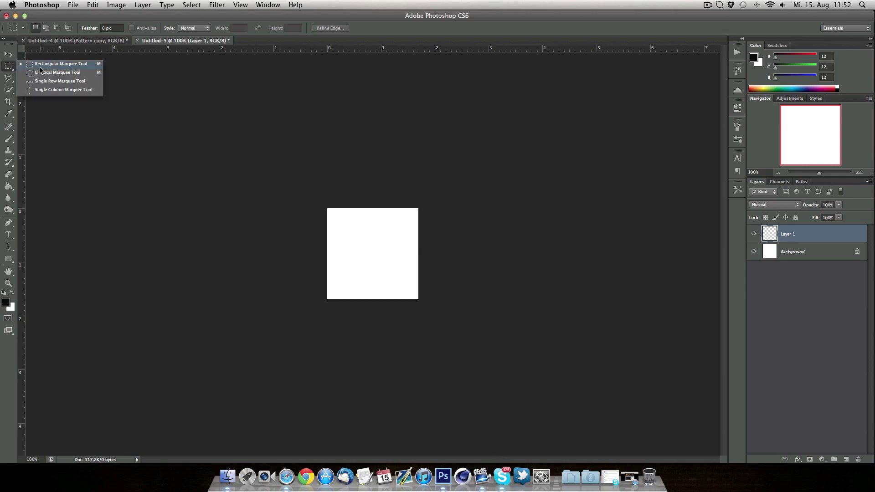
click(47, 67)
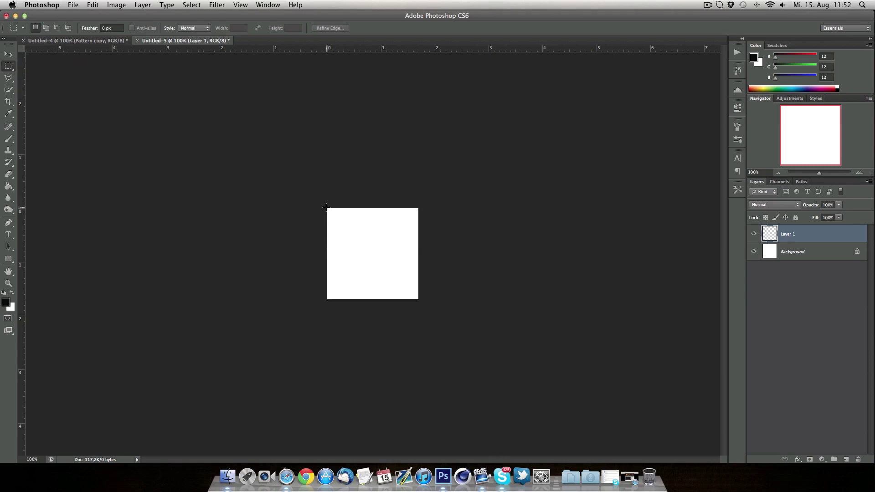
drag(326, 208, 340, 221)
Fill the selected square with black using the Paint Bucket, then deselect
click(6, 302)
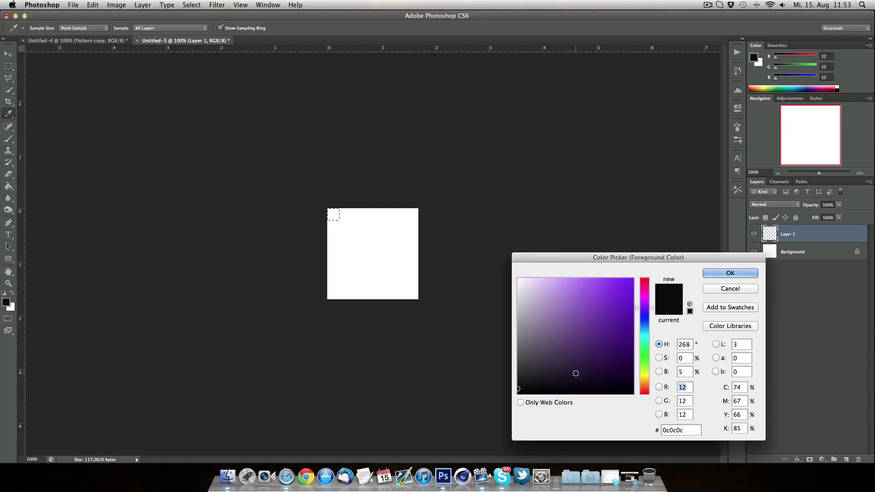
drag(573, 374, 440, 401)
key(Return)
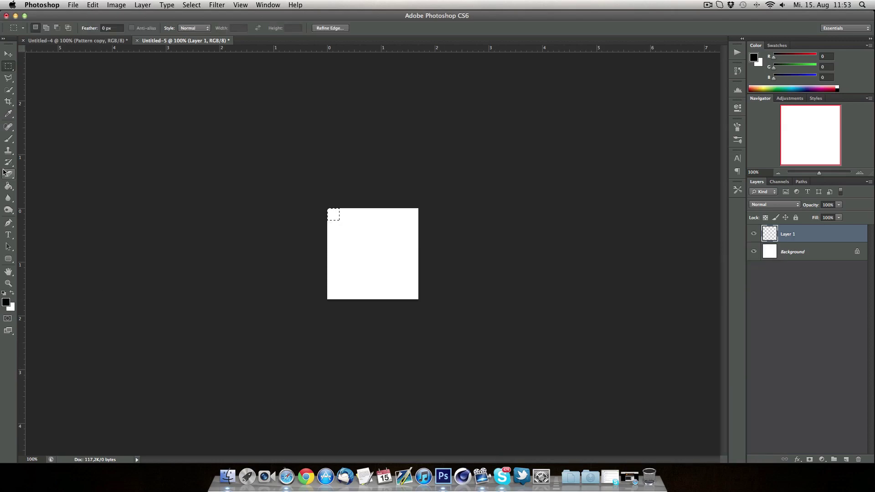
click(8, 186)
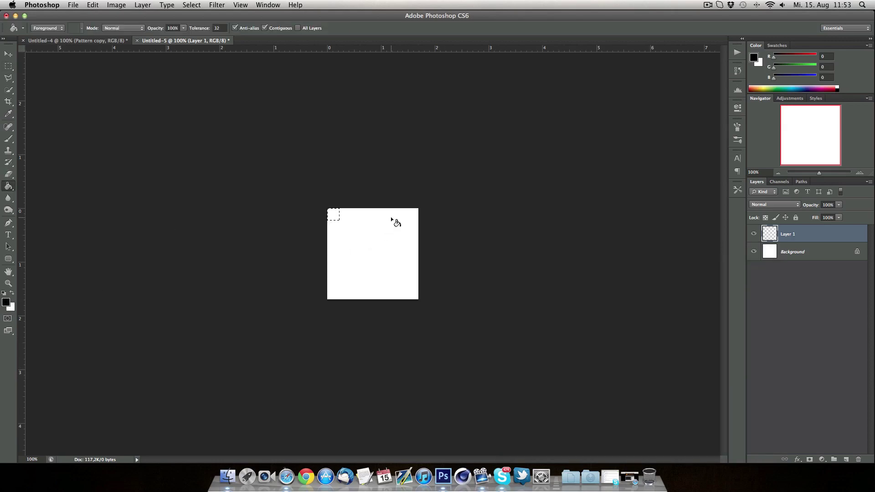
click(332, 214)
key(super+d)
click(9, 53)
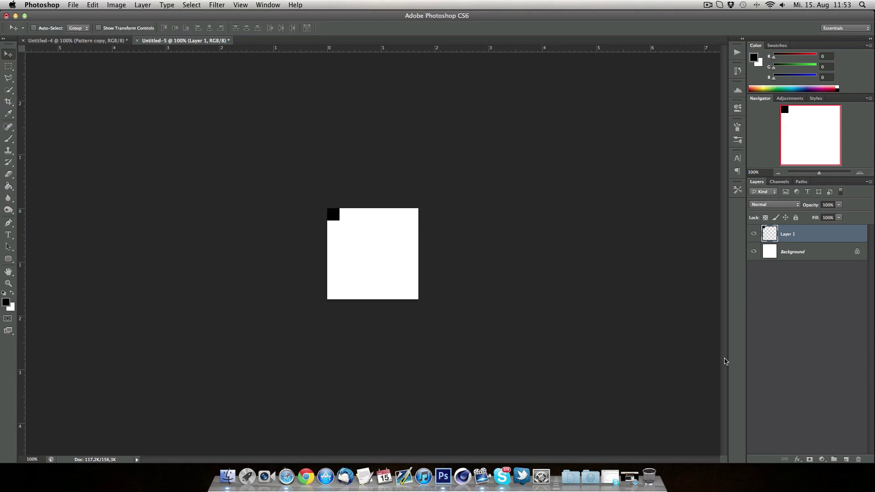
Give Layer 1 a dark grey Color Overlay of #313131
double_click(835, 234)
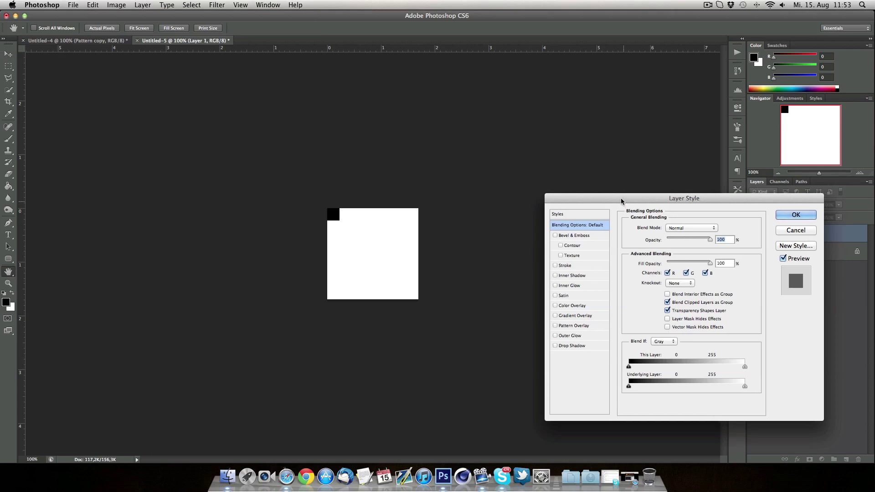
drag(623, 195, 542, 149)
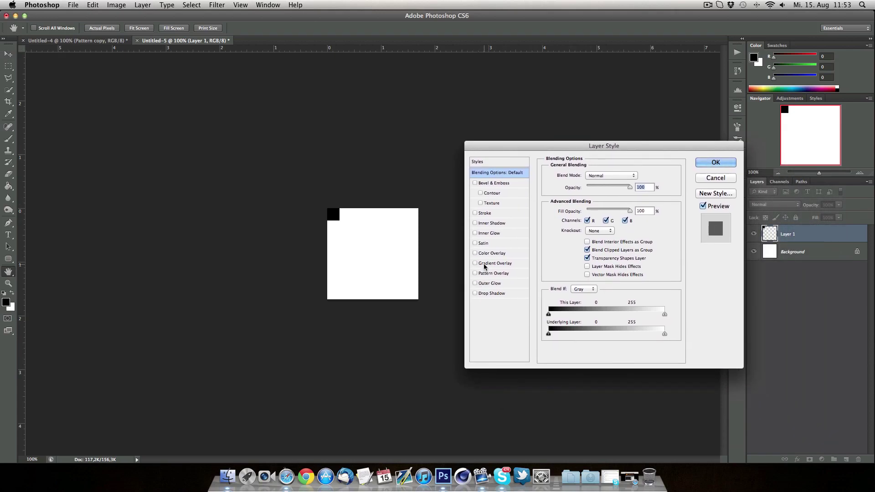
click(486, 264)
click(475, 263)
click(490, 253)
click(637, 175)
drag(525, 356, 515, 371)
key(Return)
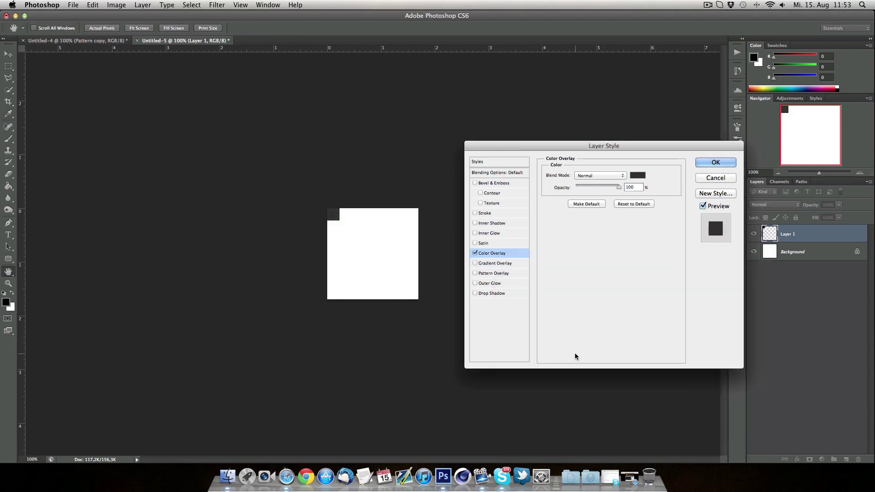
key(Return)
click(865, 234)
Duplicate Layer 1 and move the copied square just right of the first
drag(837, 234, 845, 457)
double_click(828, 236)
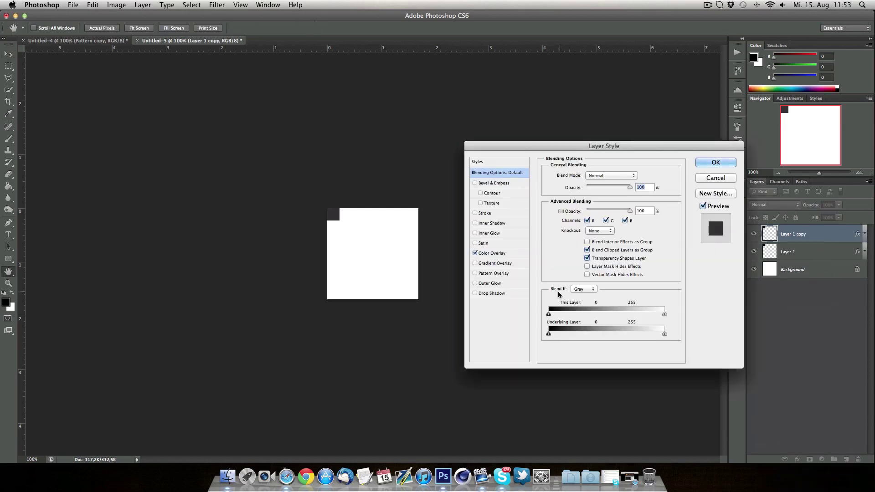
click(490, 257)
click(637, 176)
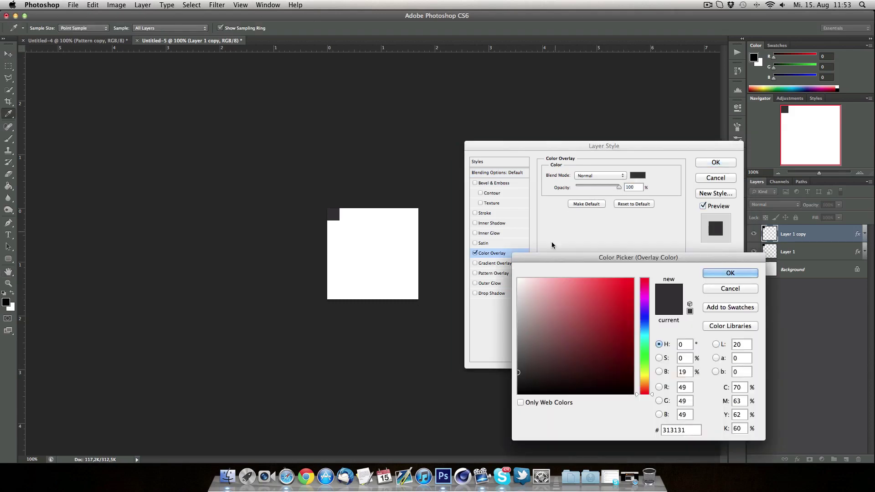
click(755, 274)
click(715, 163)
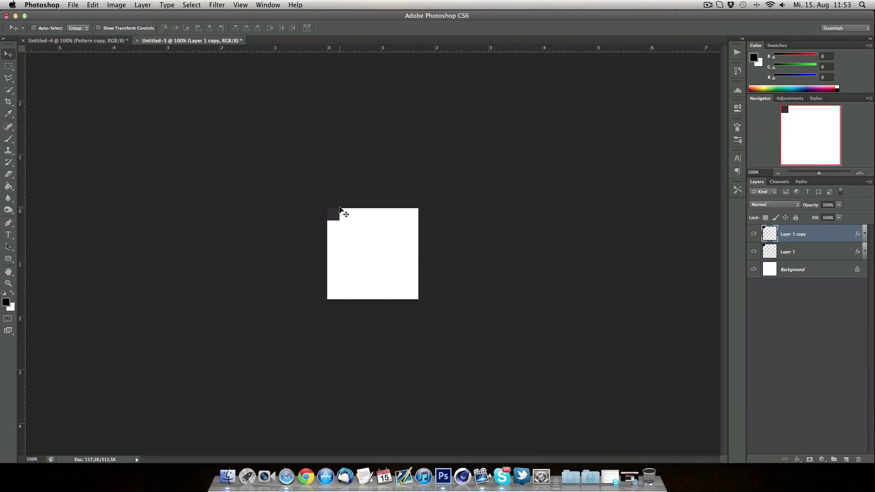
drag(337, 218, 349, 218)
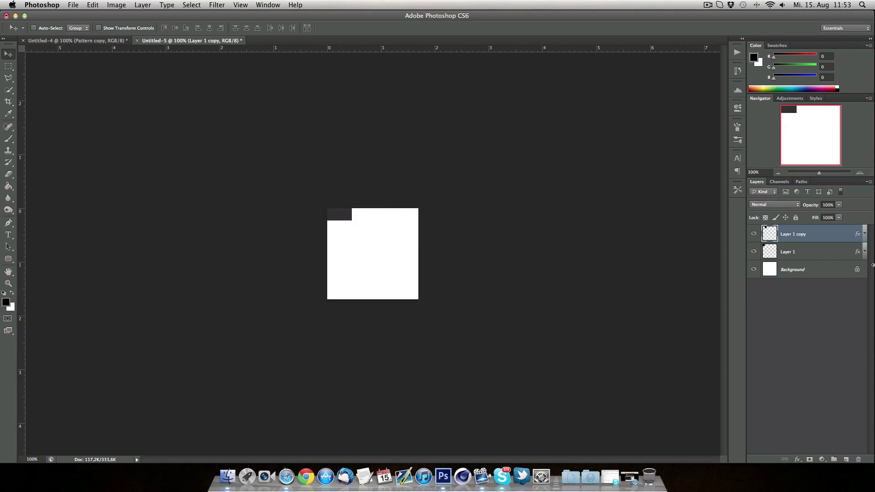
Change Layer 1 copy's Color Overlay to light grey #a4a4a4
double_click(829, 236)
click(489, 253)
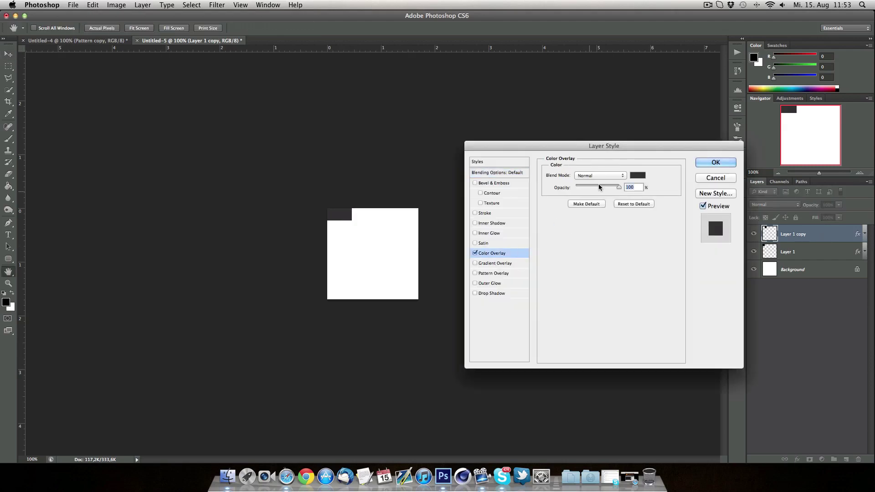
click(644, 177)
drag(557, 287, 498, 319)
key(Return)
key(Return)
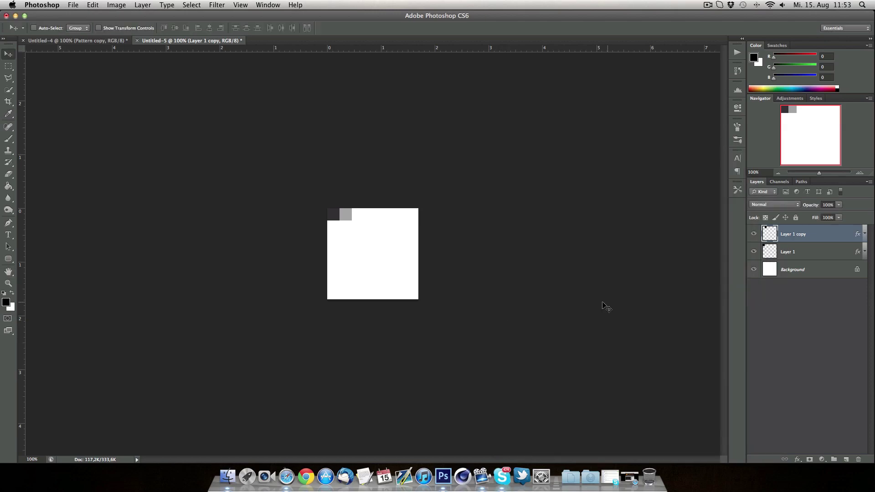
Duplicate the two squares, then all four, shifting copies right to form an eight-square row
shift+click(837, 251)
drag(837, 251, 846, 458)
drag(344, 231, 368, 229)
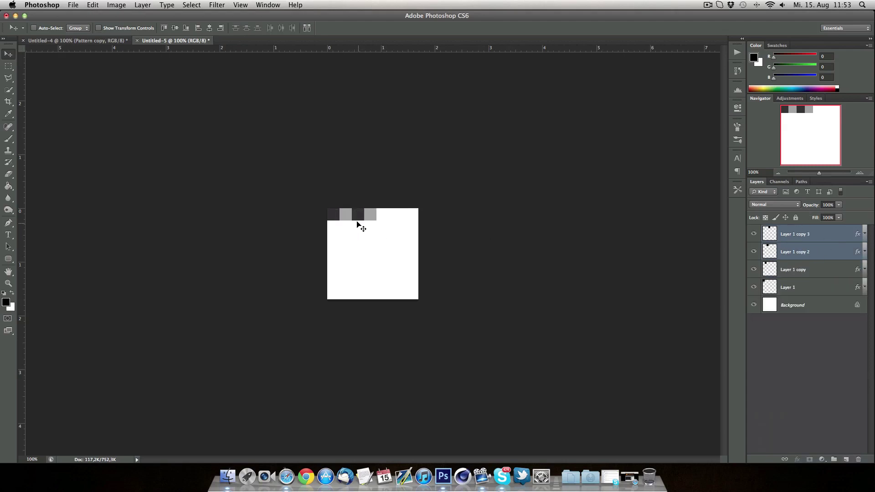
shift+click(815, 285)
drag(824, 248, 846, 460)
drag(340, 227, 395, 229)
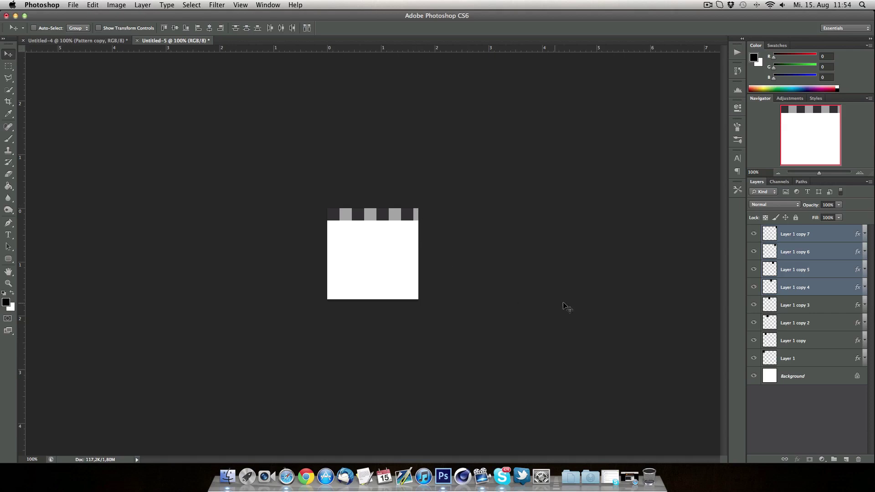
click(799, 239)
shift+click(806, 361)
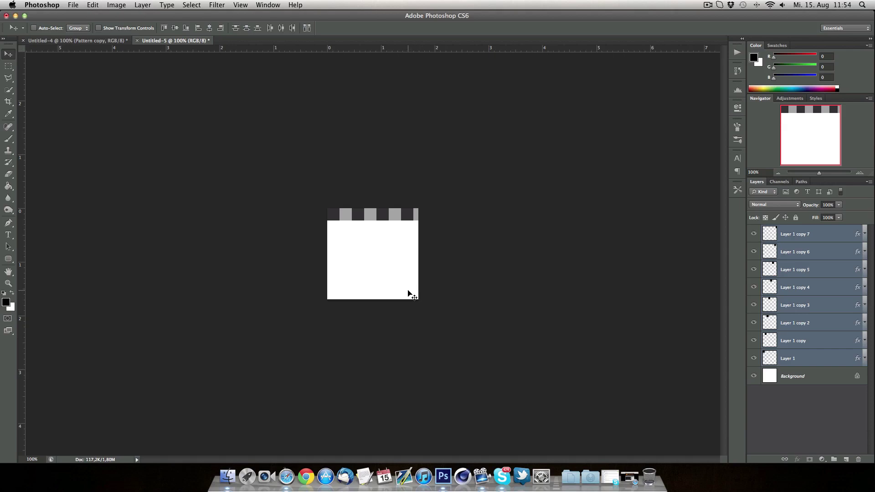
Scale the eight selected square layers to about 92.59% so the row fits the tile
key(super+t)
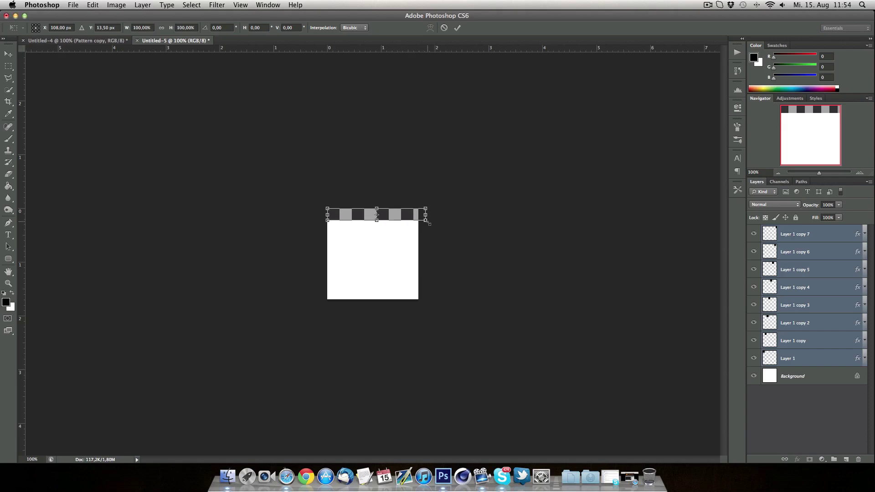
drag(428, 222, 420, 222)
key(Return)
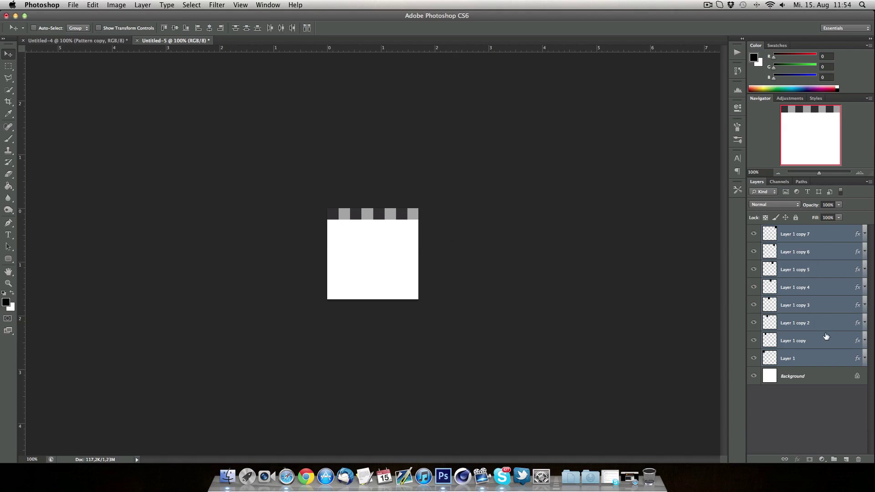
Group the squares as Group 1, duplicate it, and place the copy directly beneath
drag(813, 270, 834, 460)
drag(805, 233, 846, 459)
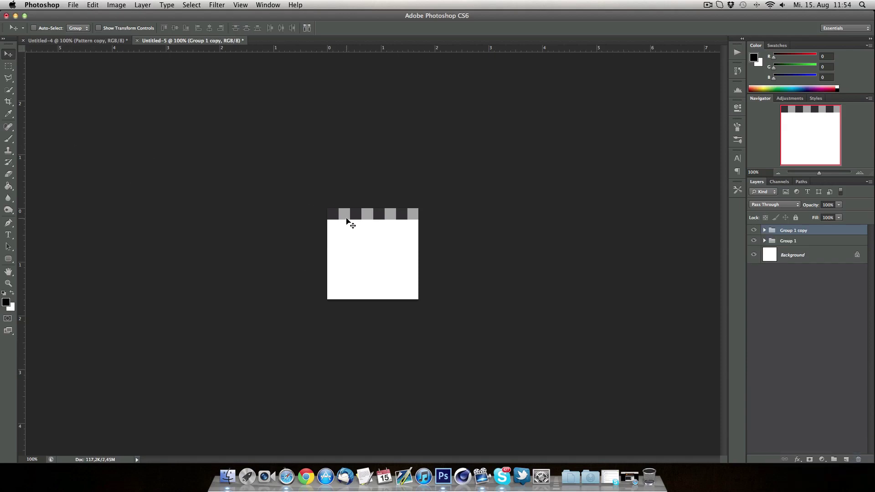
drag(350, 211, 353, 229)
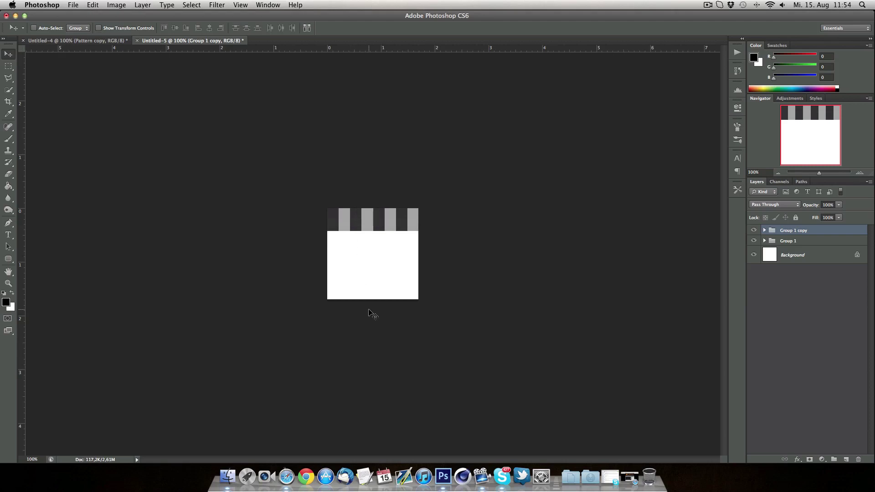
key(Up)
key(Up)
key(Up)
Flip the copied row horizontally so its squares alternate with the first row
key(super+t)
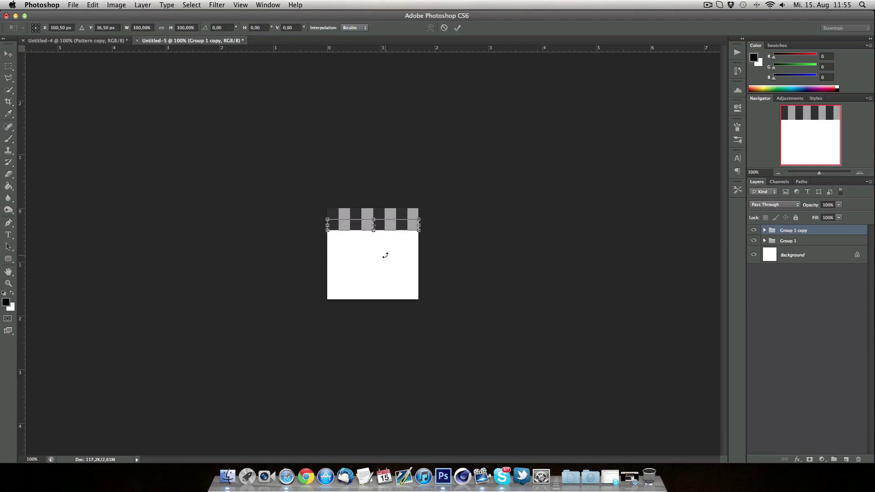
right_click(386, 254)
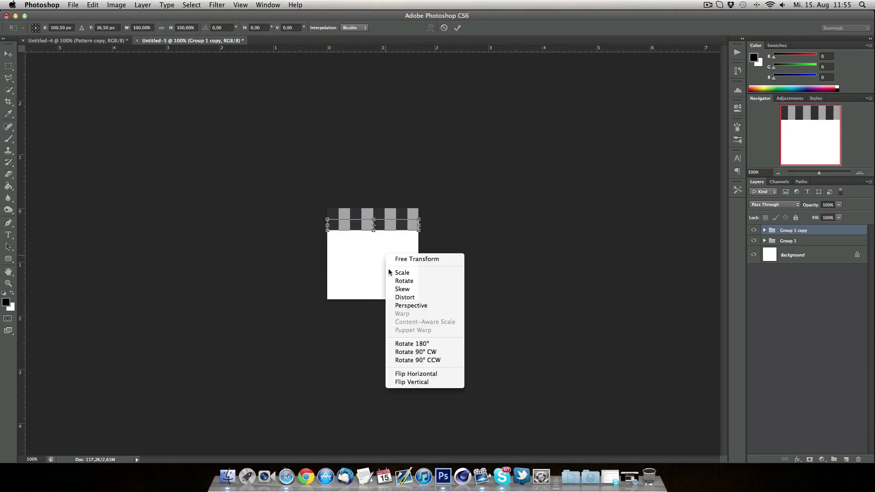
click(427, 374)
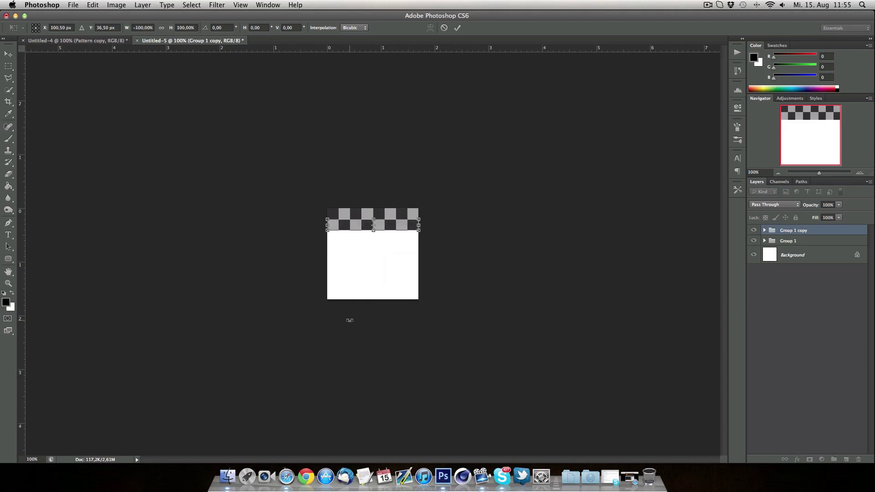
key(Return)
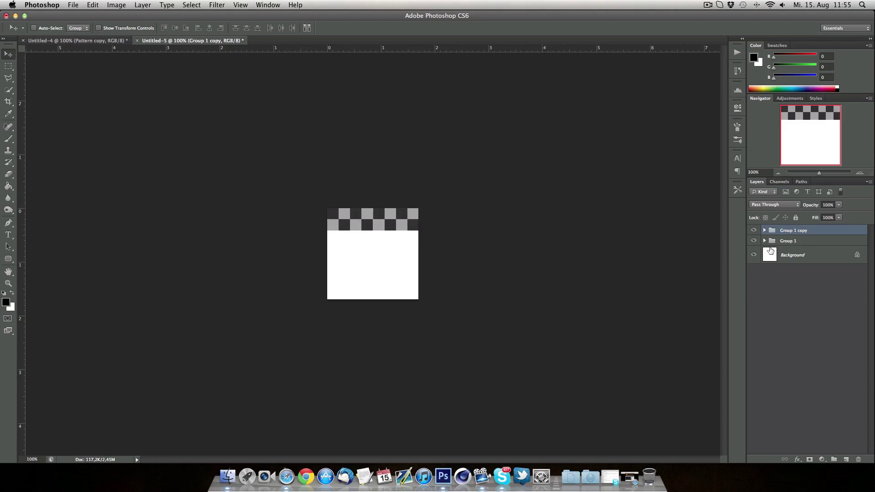
Duplicate both rows and move them below, then duplicate all four row groups
shift+click(823, 238)
drag(825, 230, 847, 459)
drag(358, 218, 353, 237)
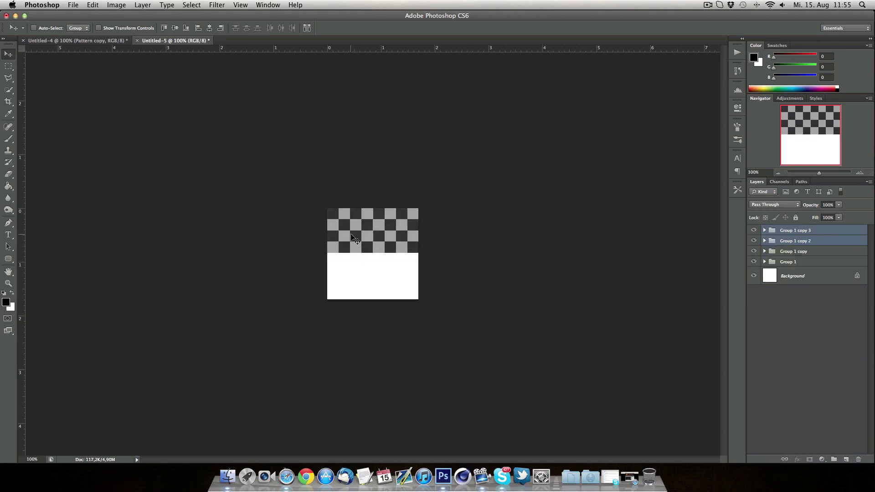
click(807, 236)
shift+click(816, 262)
drag(826, 255, 846, 460)
Move the four new rows into the lower half and nudge all eight groups up one pixel
drag(364, 223, 366, 271)
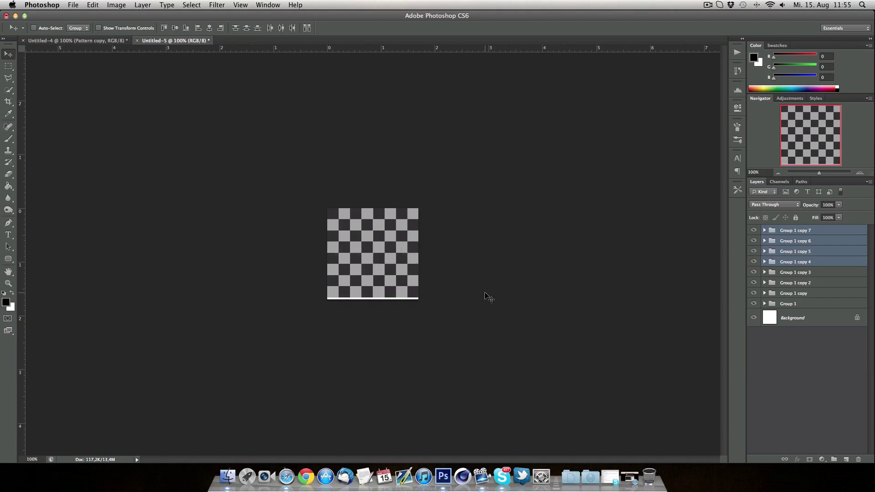
click(797, 234)
shift+click(798, 304)
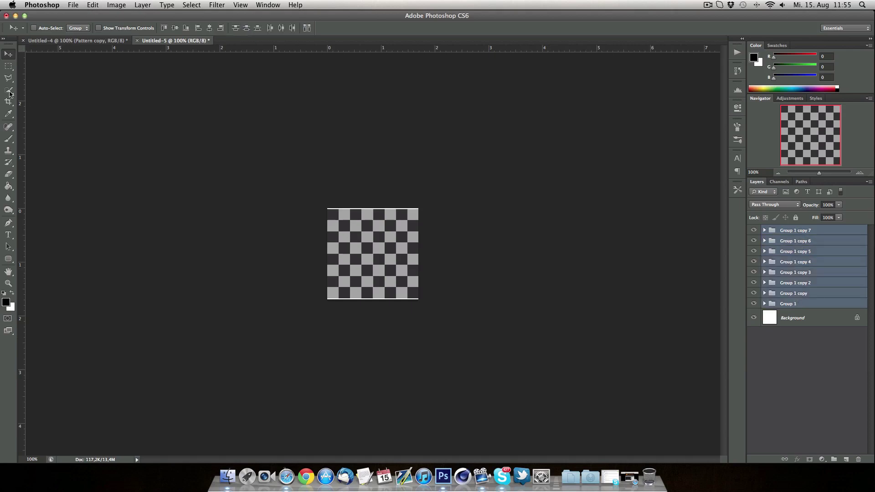
key(Up)
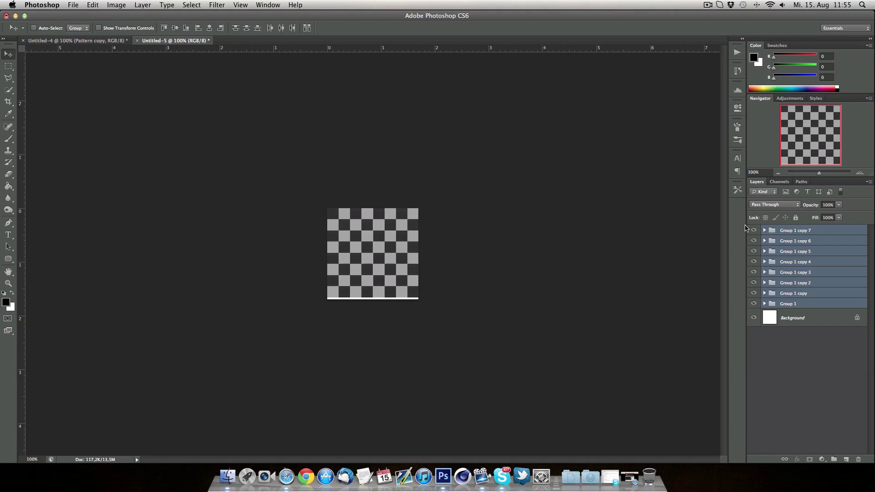
Nudge Group 1 copy 7 through Group 1 copy each down one pixel to close the row gaps
click(794, 231)
key(Down)
key(Down)
key(Down)
key(Down)
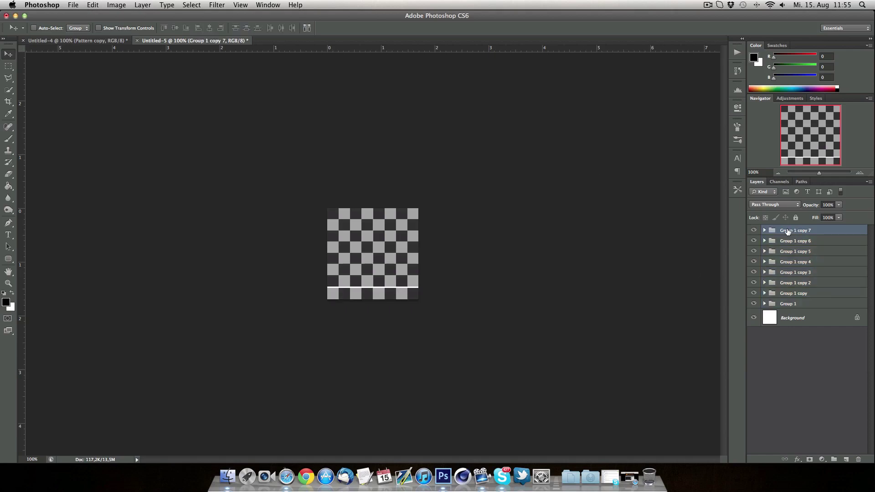
click(801, 241)
key(Down)
key(Down)
key(Down)
key(Down)
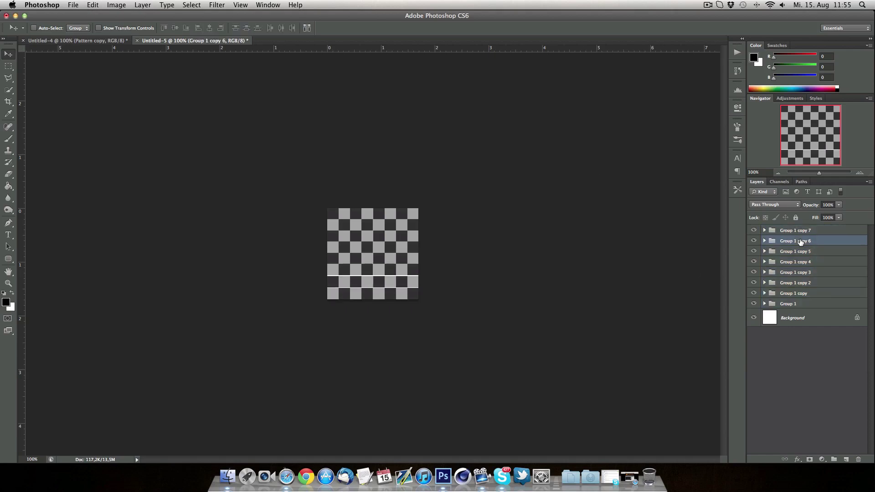
click(803, 252)
key(Down)
key(Down)
key(Down)
key(Down)
click(801, 262)
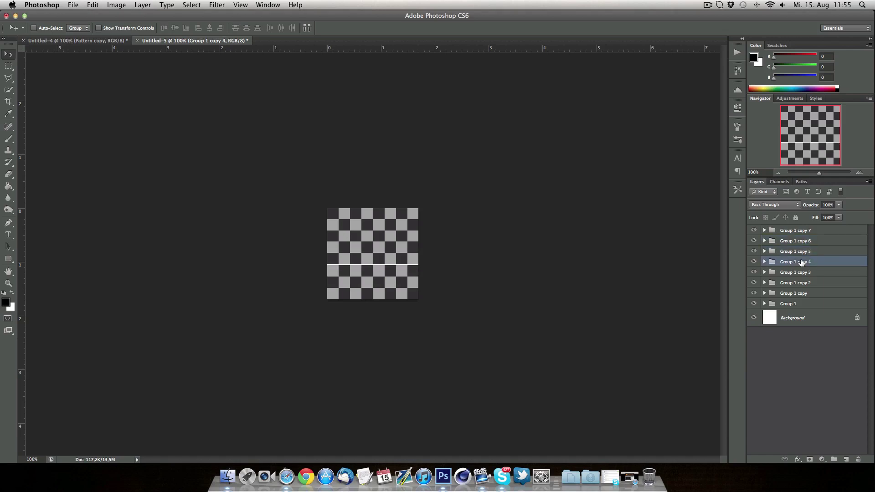
key(Down)
key(Down)
key(Down)
key(Down)
click(803, 273)
key(Down)
key(Down)
key(Down)
key(Down)
click(807, 283)
key(Down)
key(Down)
key(Down)
key(Down)
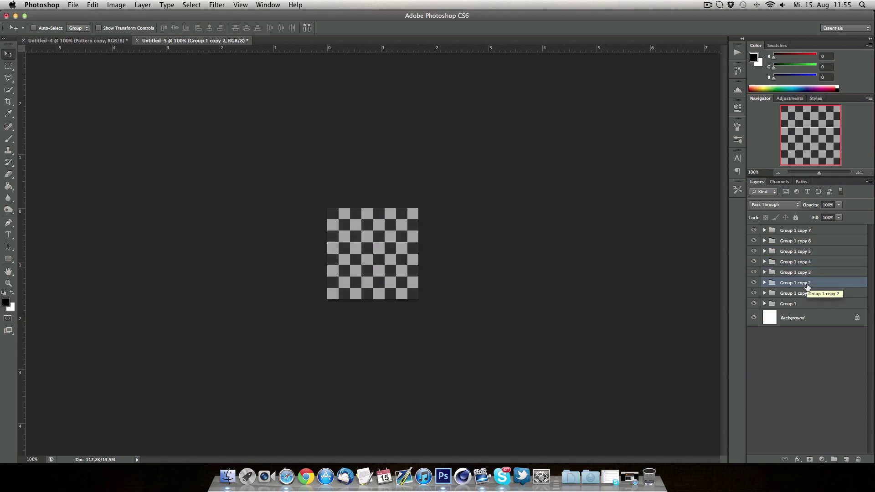
click(806, 294)
key(Down)
key(Down)
key(Down)
key(Down)
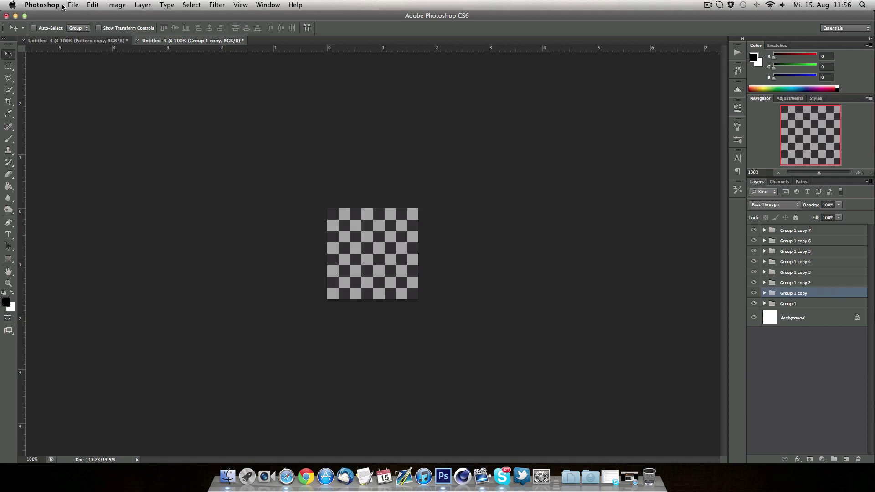
Convert the Background to Layer 0 and merge all checkerboard layers into Group 1 copy 7
click(809, 232)
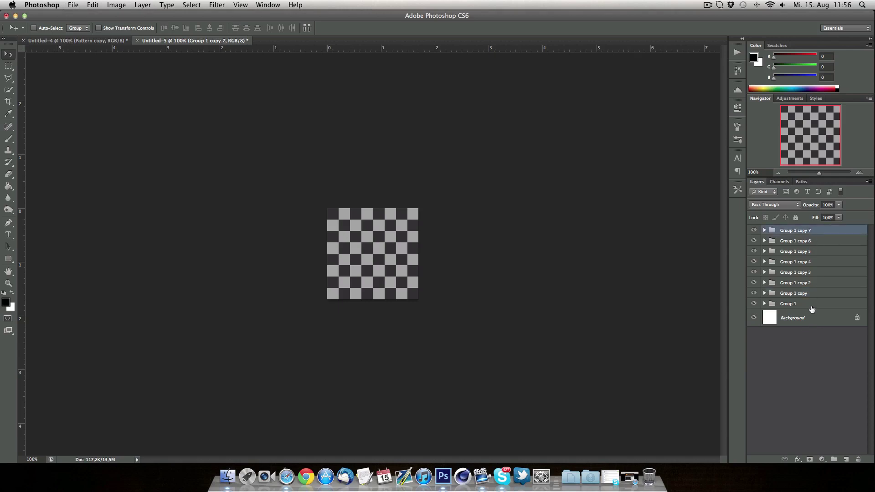
double_click(828, 319)
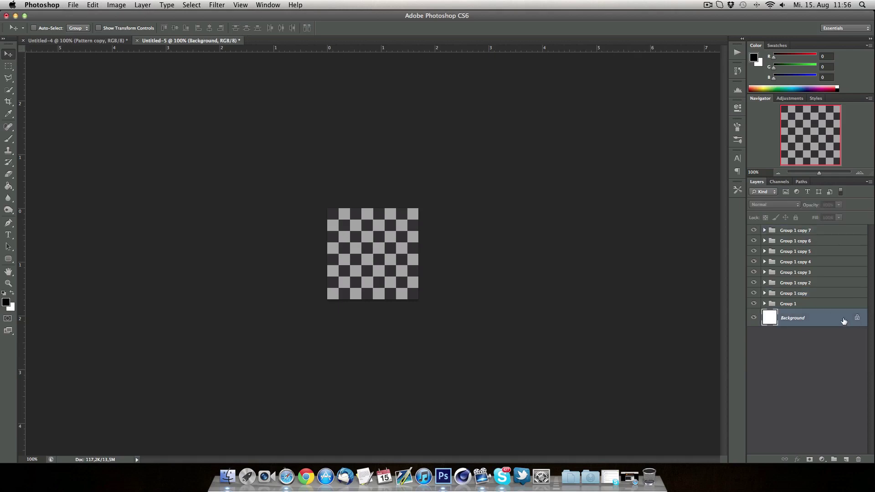
click(520, 207)
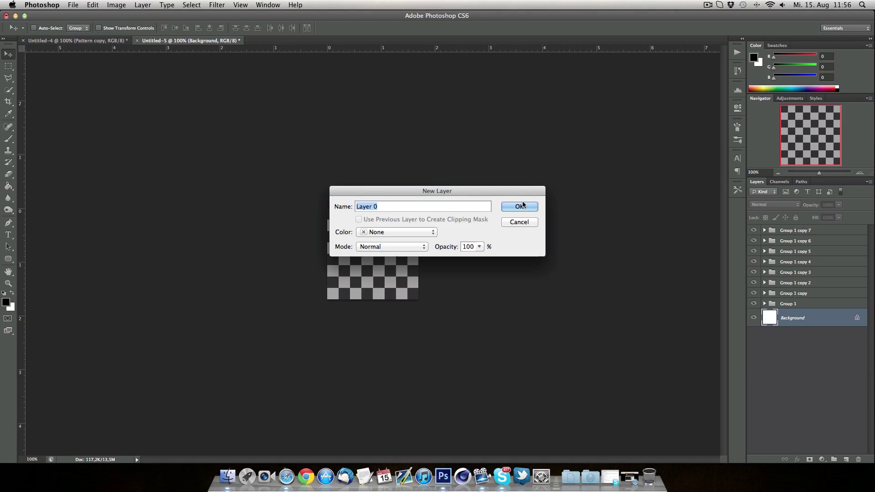
shift+click(806, 232)
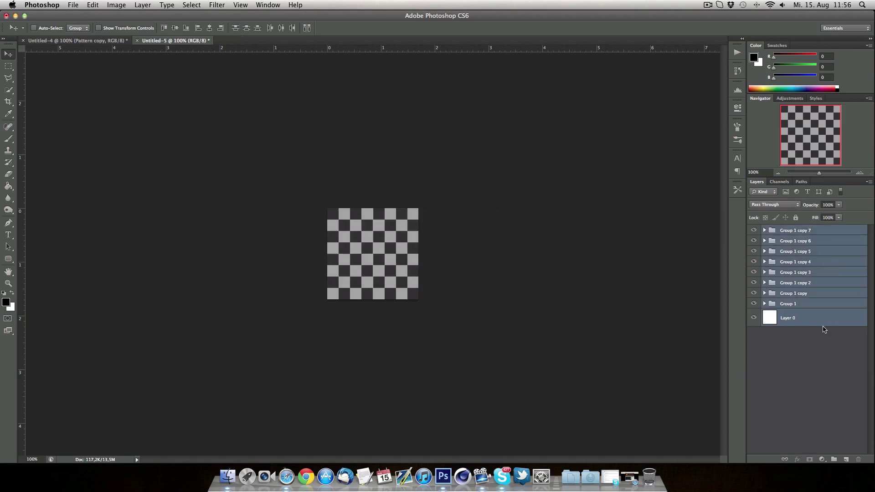
right_click(812, 276)
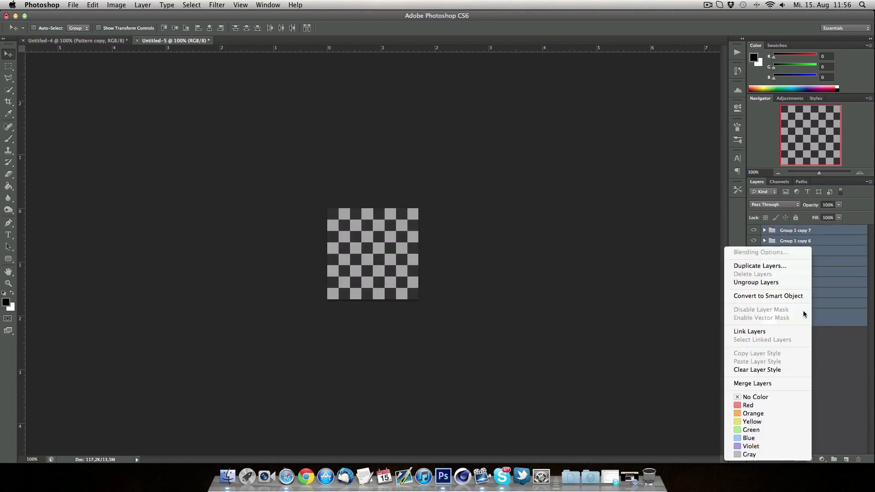
click(762, 385)
click(754, 234)
click(754, 234)
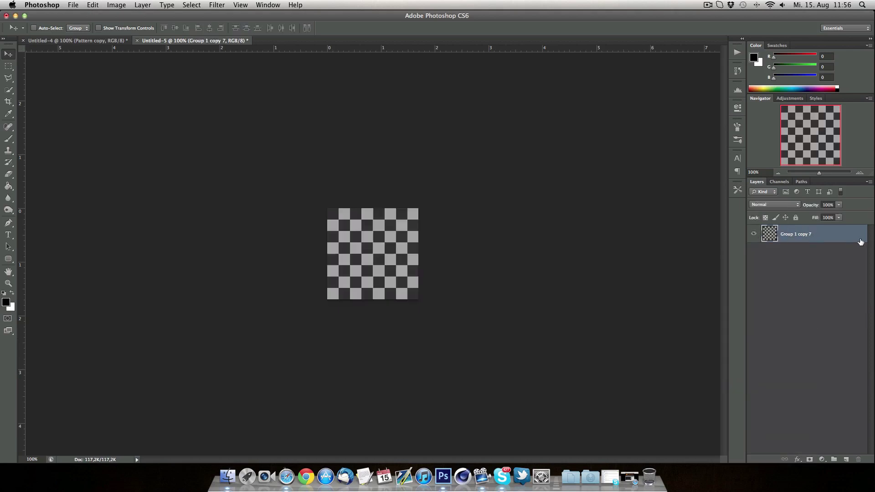
Define the merged tile as a pattern named 'Squares'
click(93, 5)
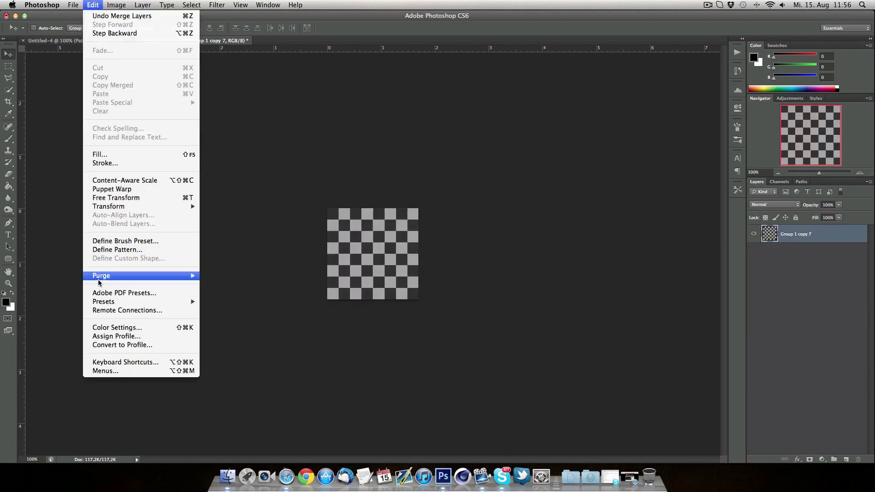
click(123, 249)
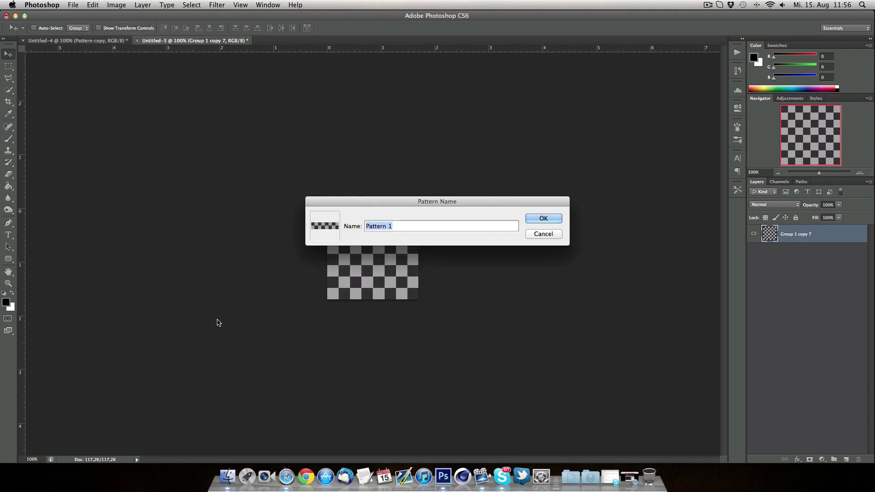
text(Squares)
key(Return)
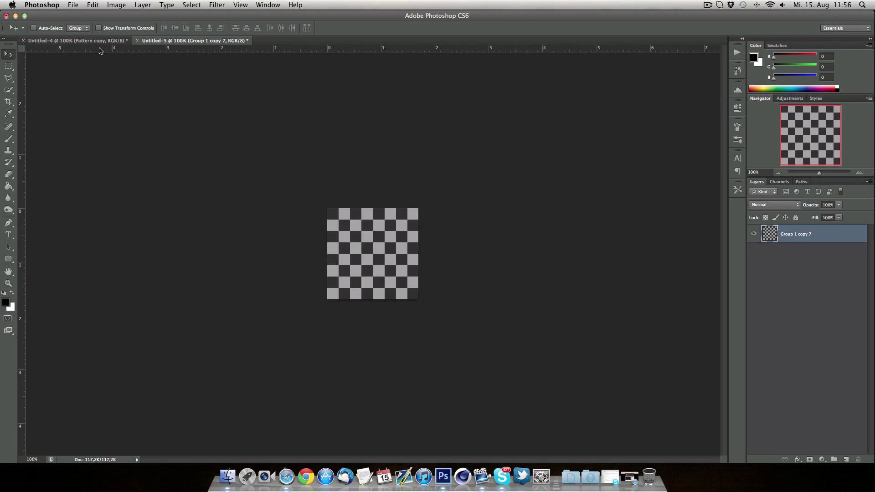
Create a 1280 × 720 px document and drag vertical and horizontal guides to its centre
click(75, 3)
click(78, 18)
text(19)
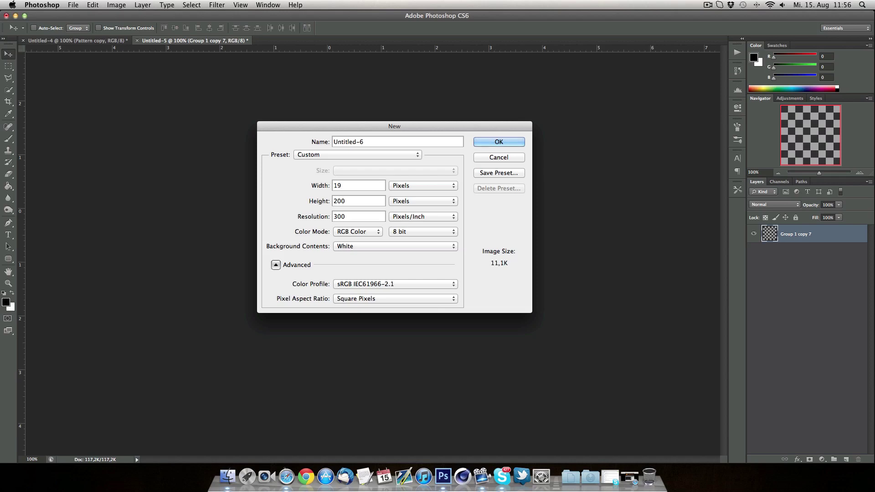
key(BackSpace)
text(280)
key(Tab)
key(BackSpace)
text(720)
key(Return)
drag(21, 181, 374, 215)
drag(383, 49, 386, 254)
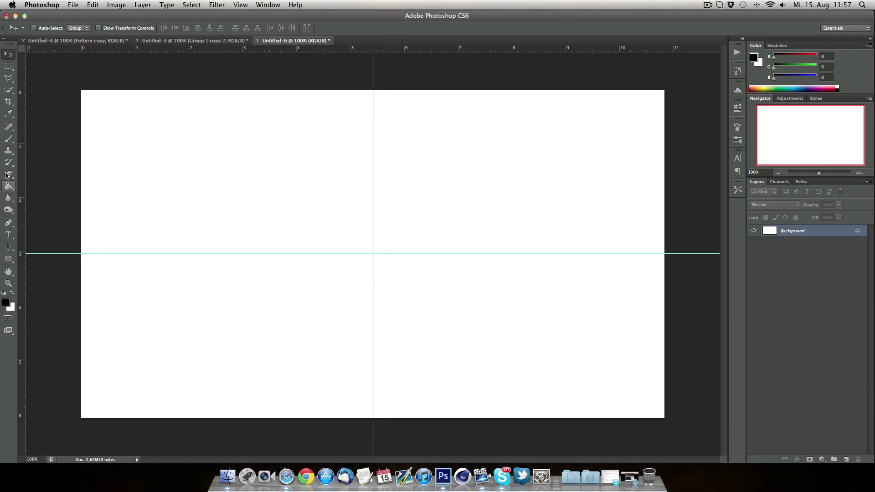
Choose the Gradient tool, swap foreground and background colours, and try a grey foreground
click(6, 174)
drag(8, 186, 29, 189)
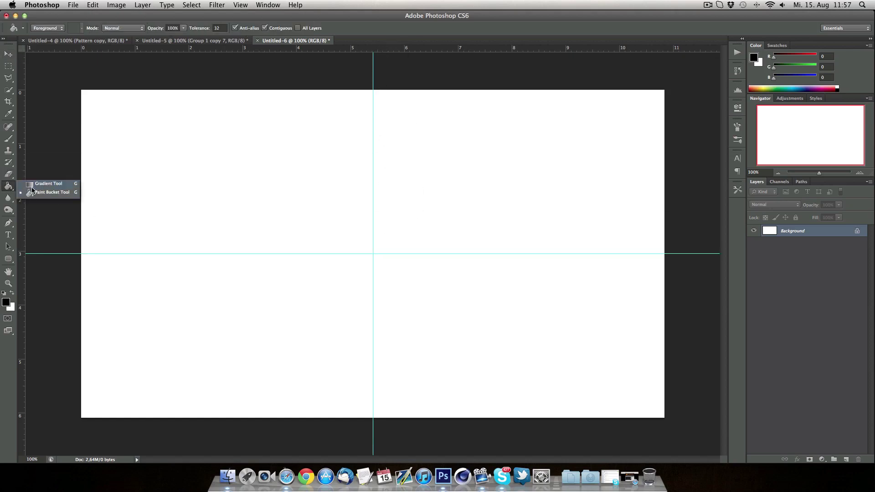
click(45, 183)
click(12, 294)
click(6, 303)
drag(520, 360, 487, 373)
key(Escape)
Set a very dark grey foreground and drag a radial gradient from the guide crossing to the left edge
click(13, 293)
click(6, 303)
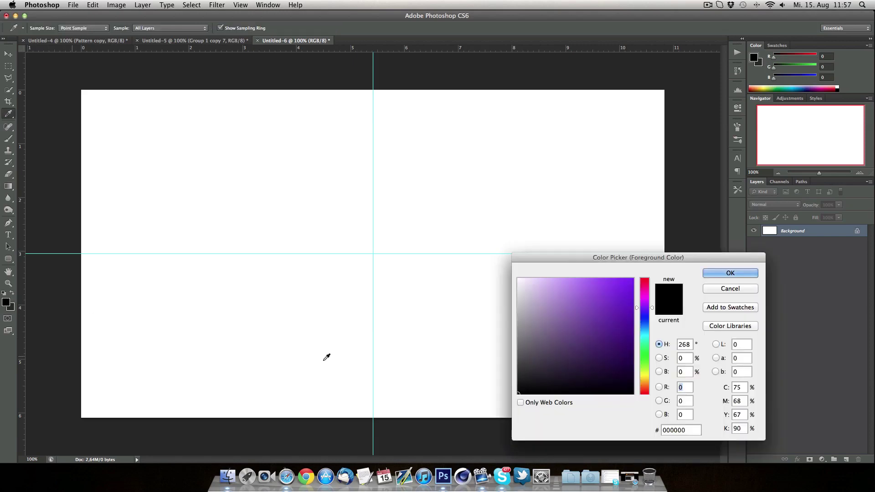
drag(503, 385, 507, 388)
key(Return)
key(g)
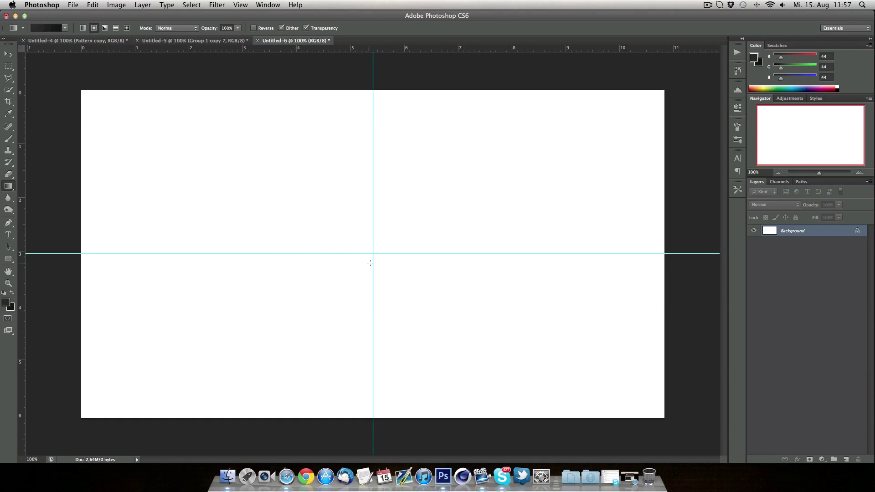
drag(373, 254, 61, 252)
click(7, 55)
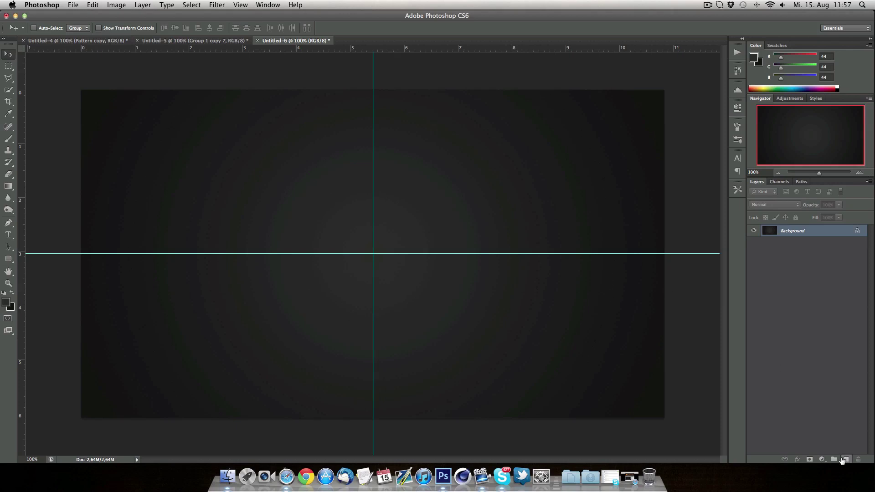
Add Layer 1 and fill it with orange (ff9c00) using the Paint Bucket
click(844, 460)
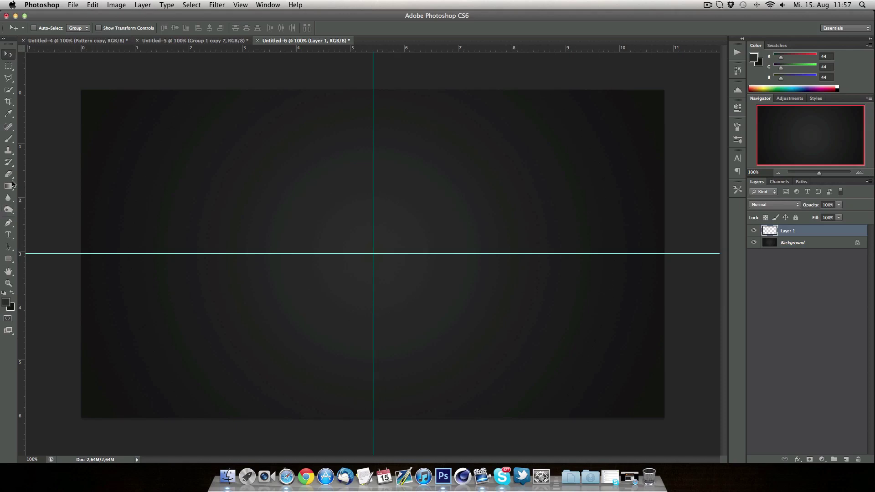
drag(8, 186, 39, 193)
click(6, 302)
click(633, 279)
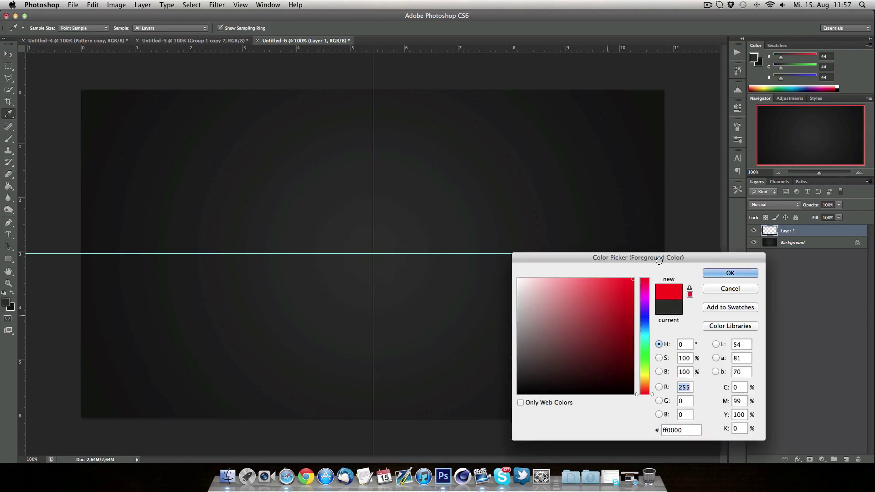
drag(645, 394, 646, 385)
key(Return)
click(413, 201)
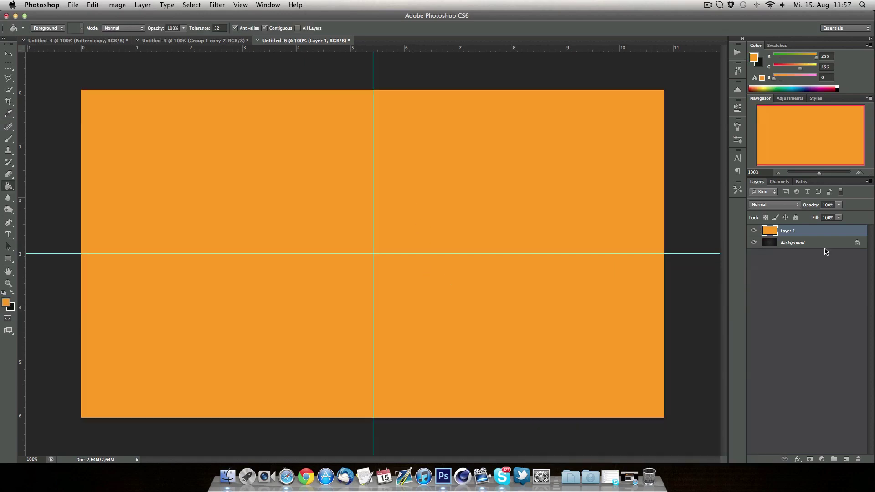
Set Layer 1's blend mode to Overlay after briefly comparing Soft Light
click(775, 205)
click(777, 294)
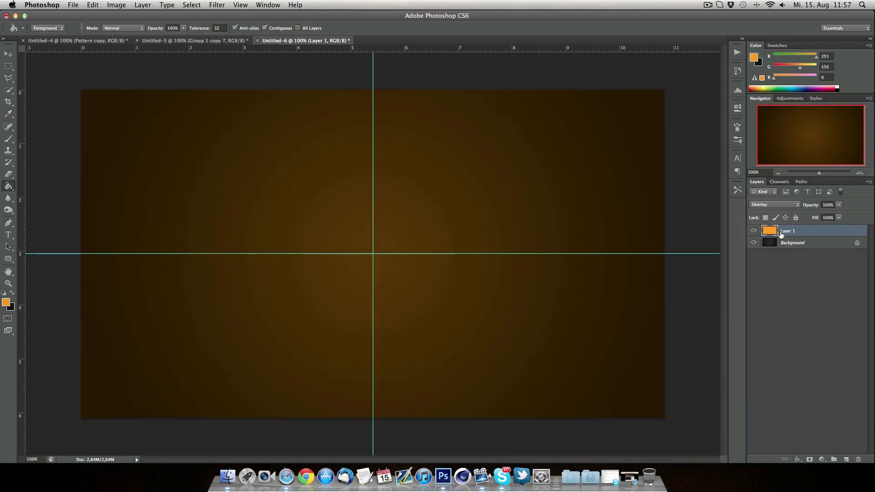
click(774, 205)
click(775, 211)
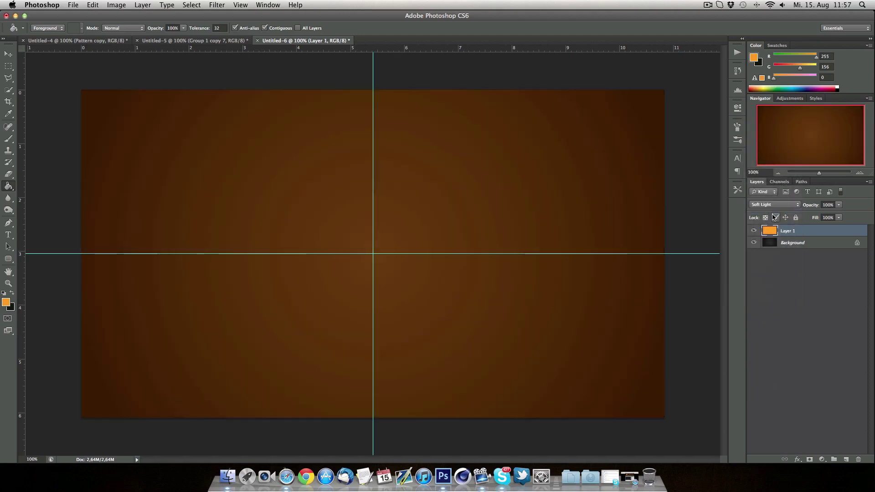
click(774, 205)
click(770, 199)
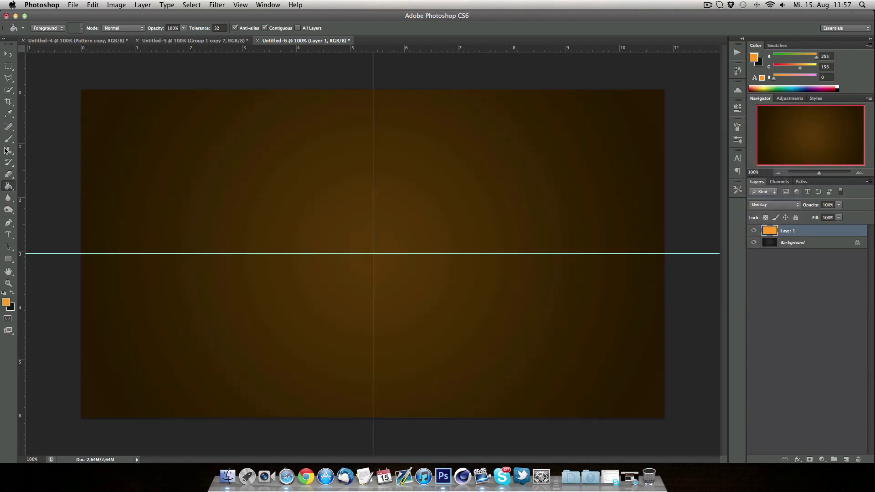
click(8, 54)
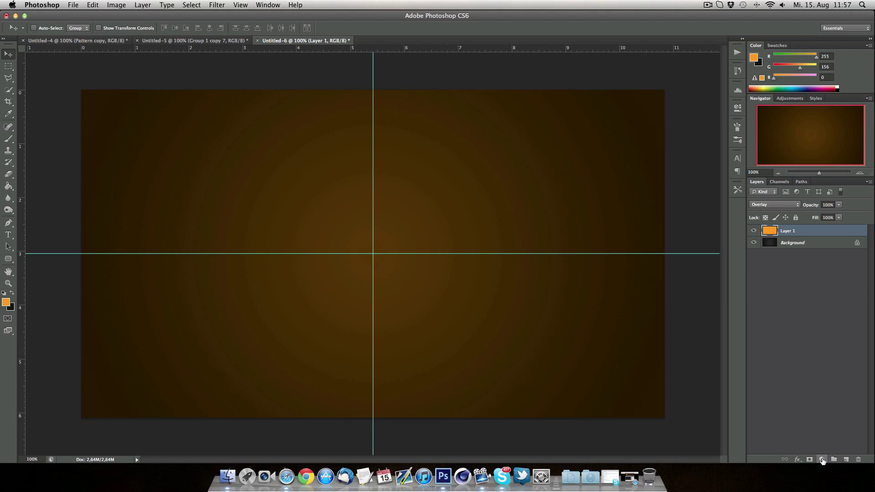
Add a Pattern Fill layer using the Squares pattern
click(822, 459)
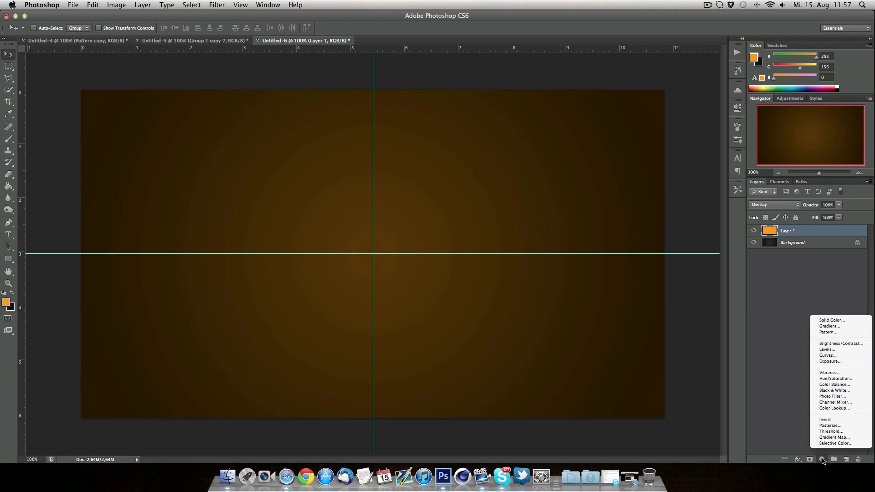
click(824, 333)
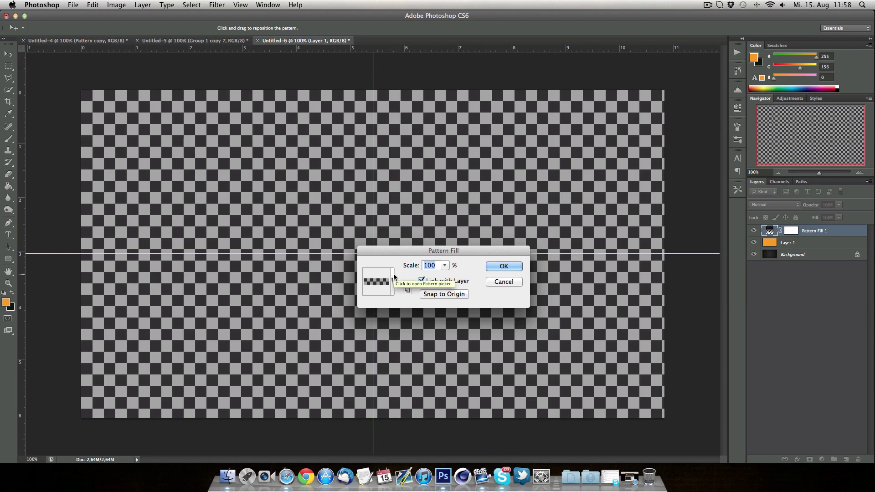
click(392, 281)
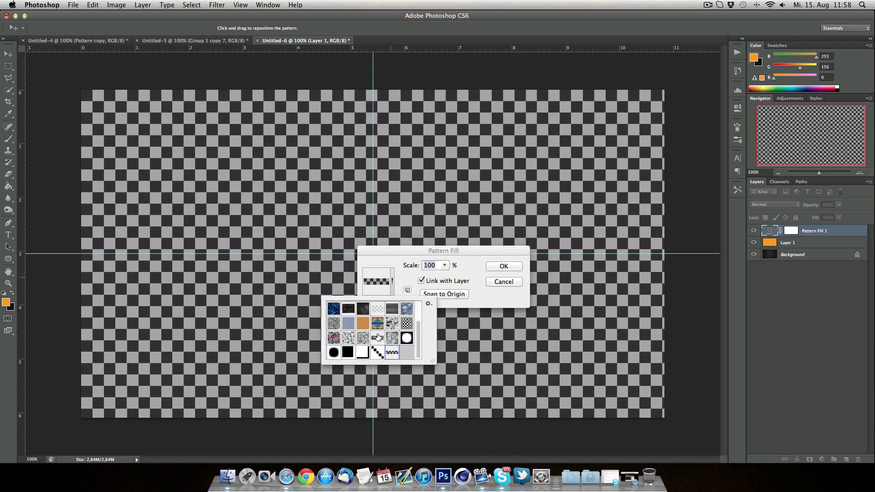
scroll(377, 338, up, 2)
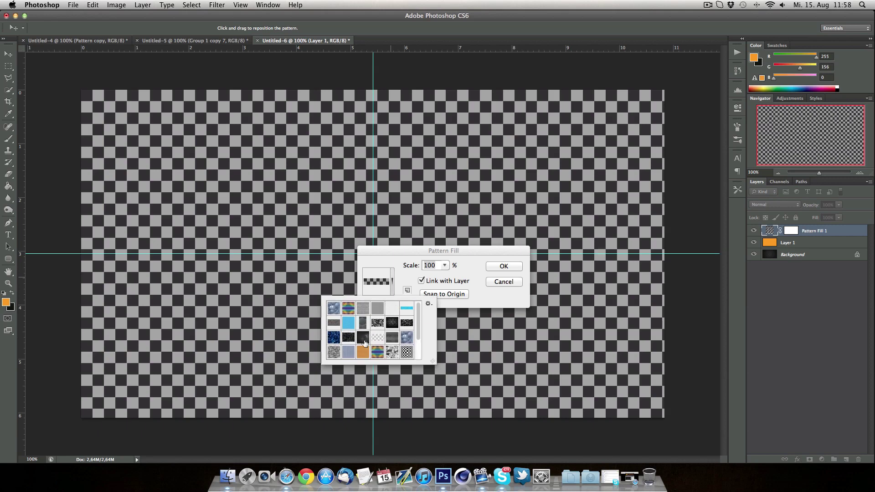
scroll(365, 342, down, 2)
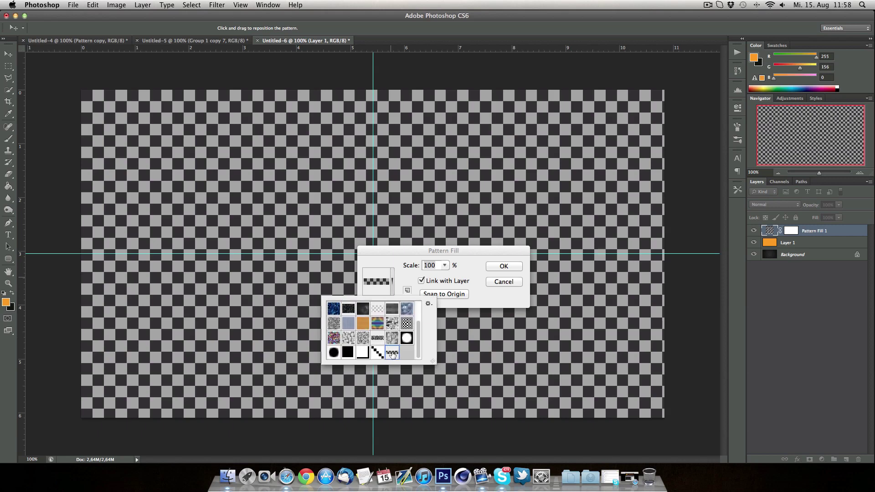
click(393, 280)
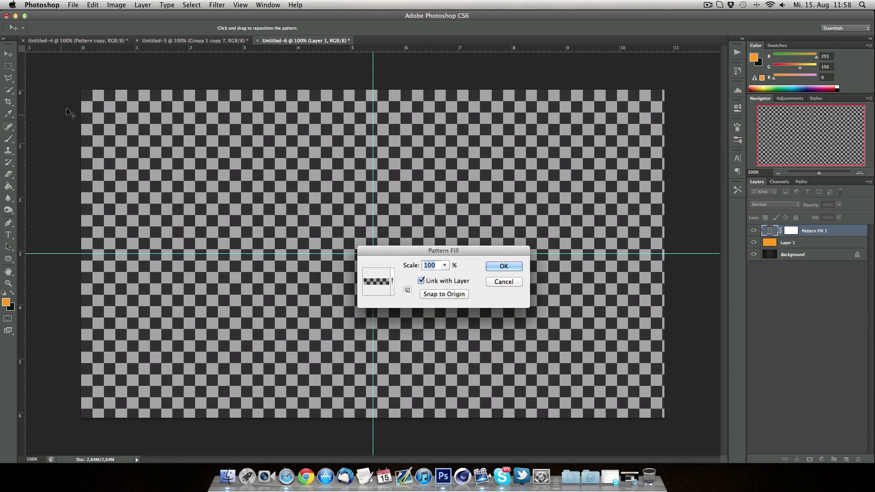
Set the pattern scale to 60% and confirm the fill
click(444, 264)
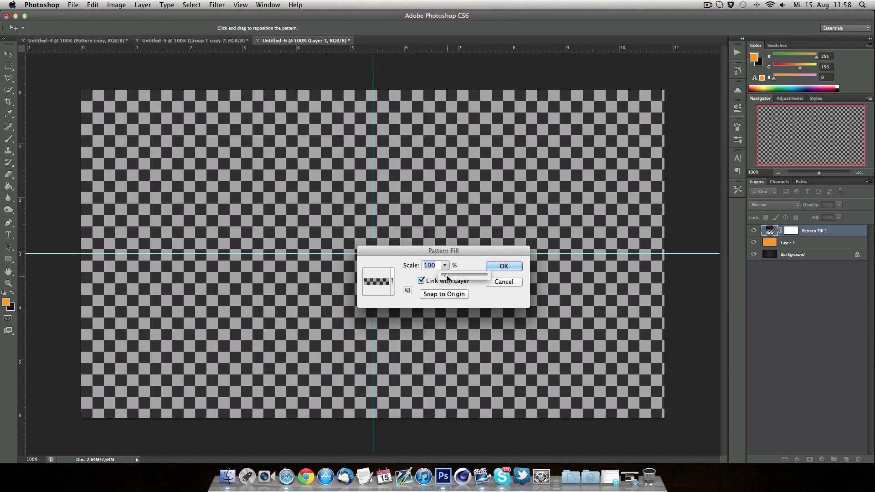
mouse_move(460, 278)
mouse_down()
mouse_move(468, 279)
mouse_move(447, 280)
mouse_up()
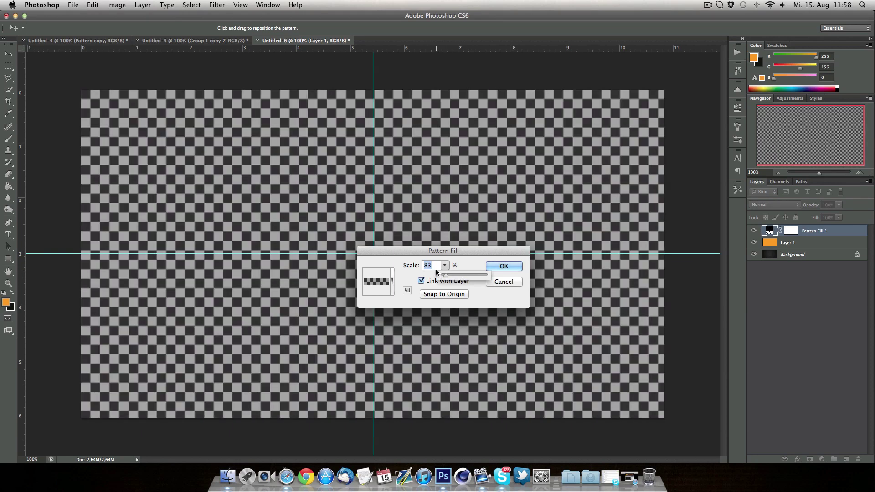
click(436, 265)
text(100)
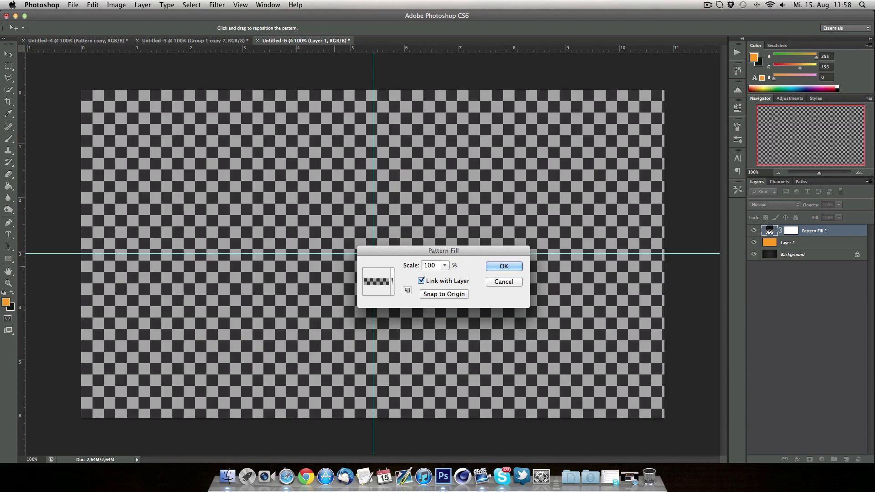
key(Tab)
text(50)
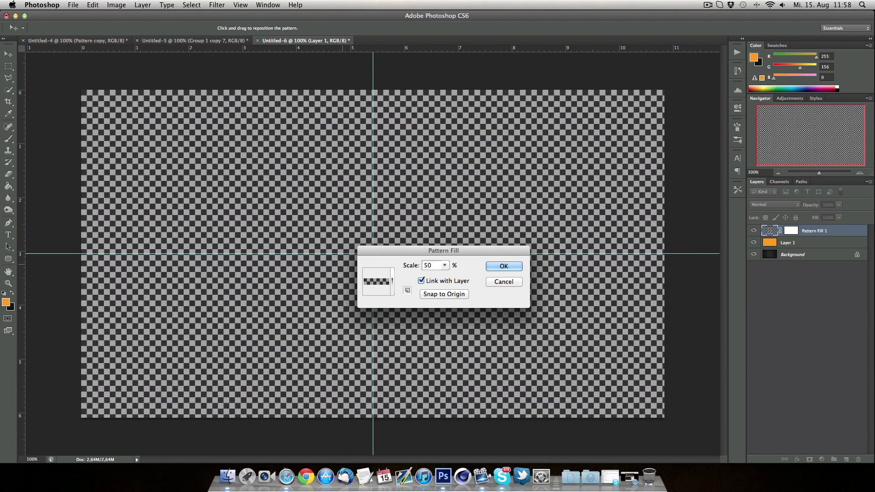
key(BackSpace)
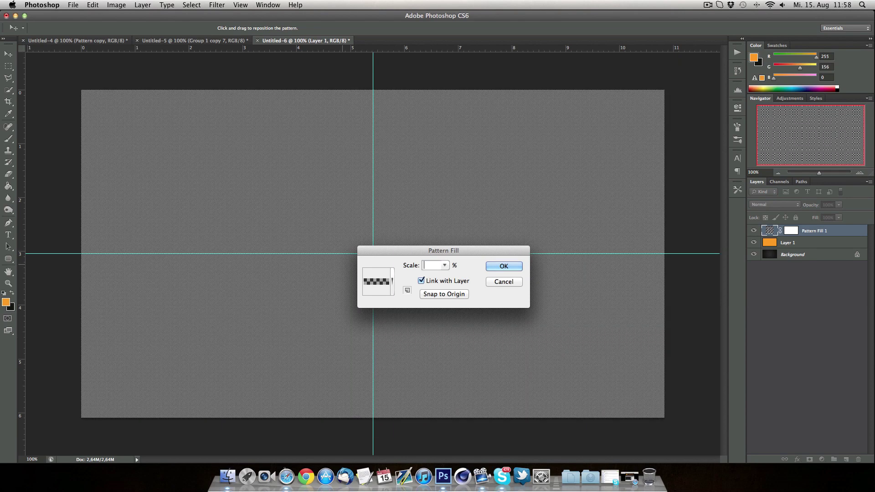
text(60)
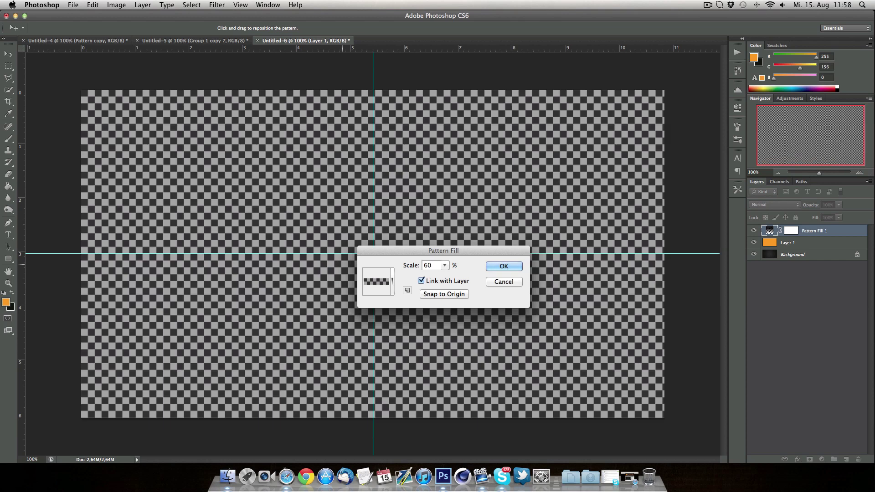
key(Return)
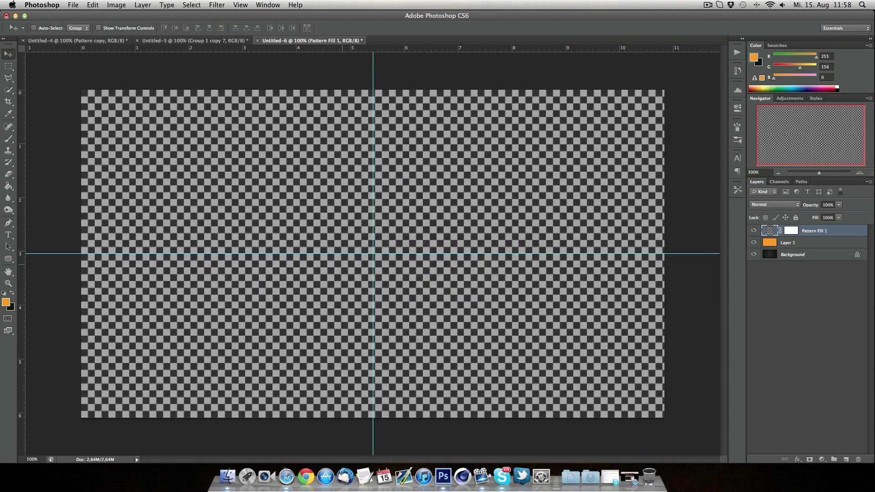
Convert Pattern Fill 1 to a smart object
right_click(815, 231)
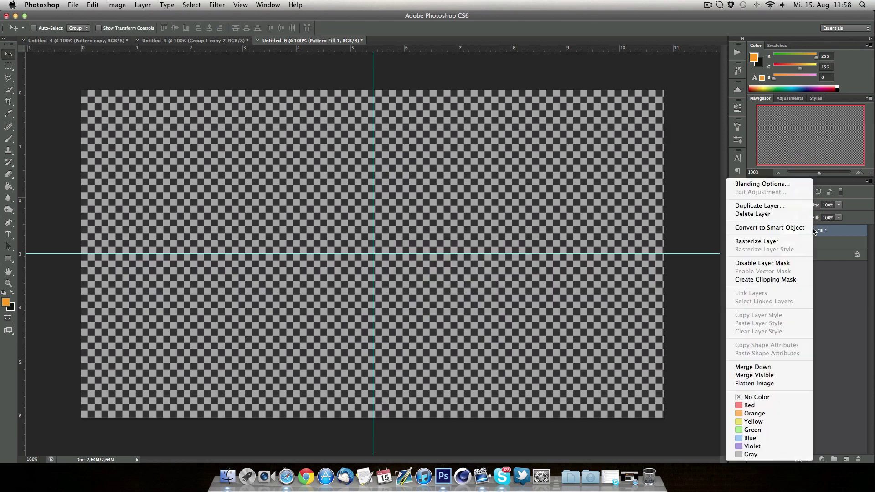
click(778, 246)
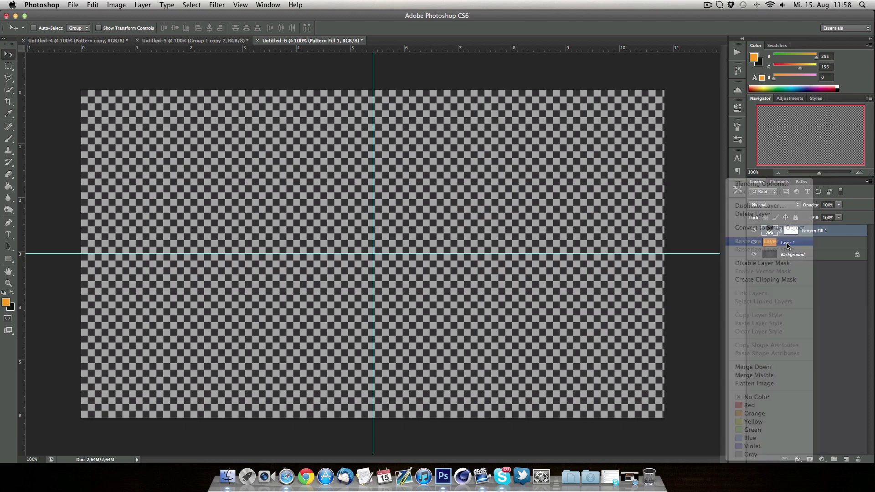
right_click(815, 225)
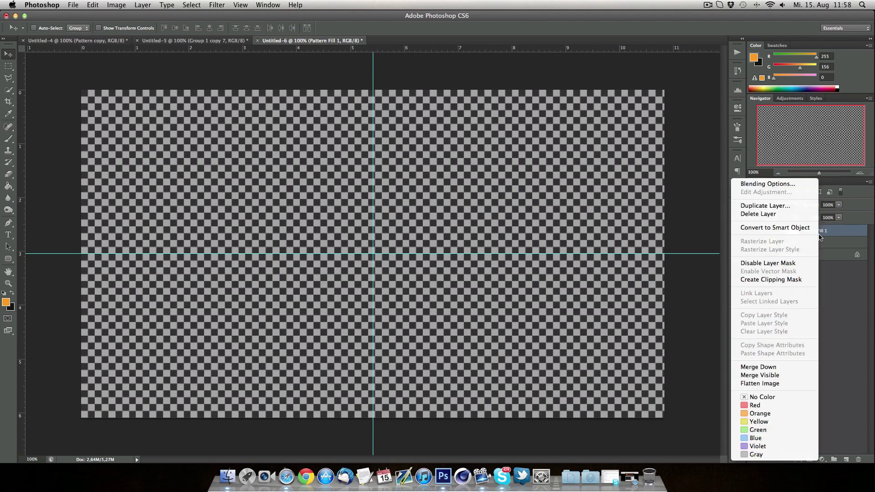
click(784, 228)
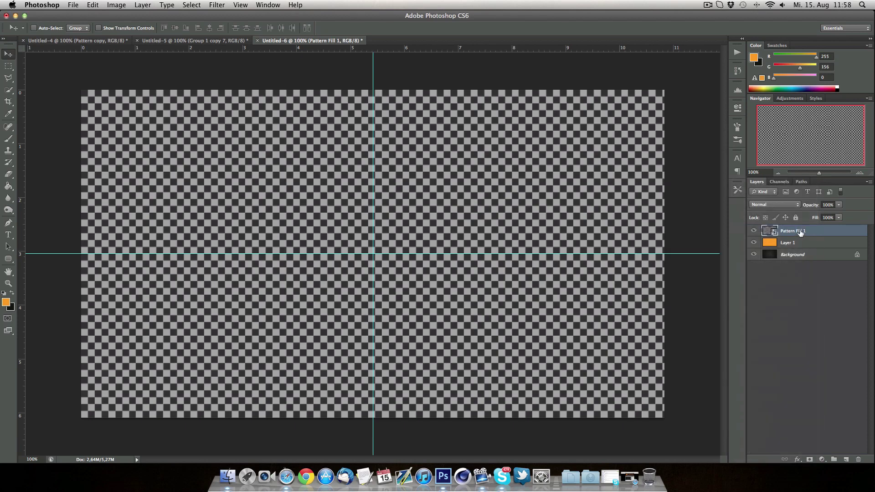
right_click(800, 231)
Set Pattern Fill 1's blend mode to Overlay
click(764, 263)
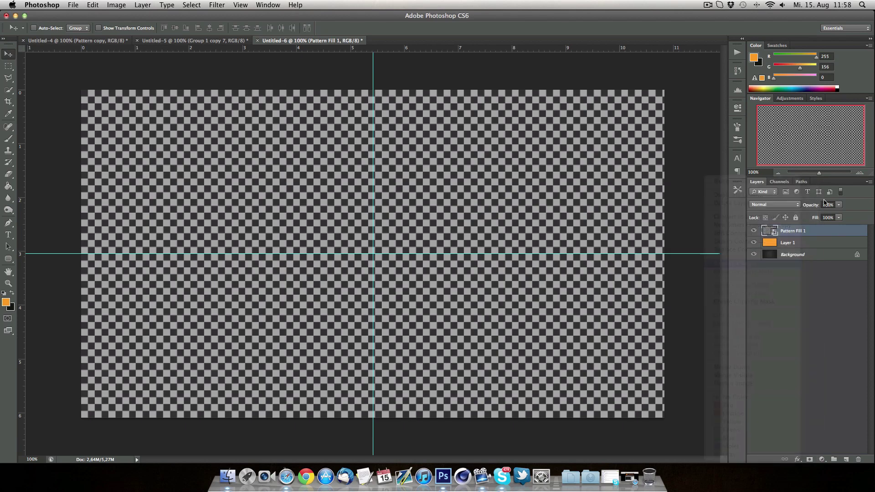
click(755, 231)
click(755, 231)
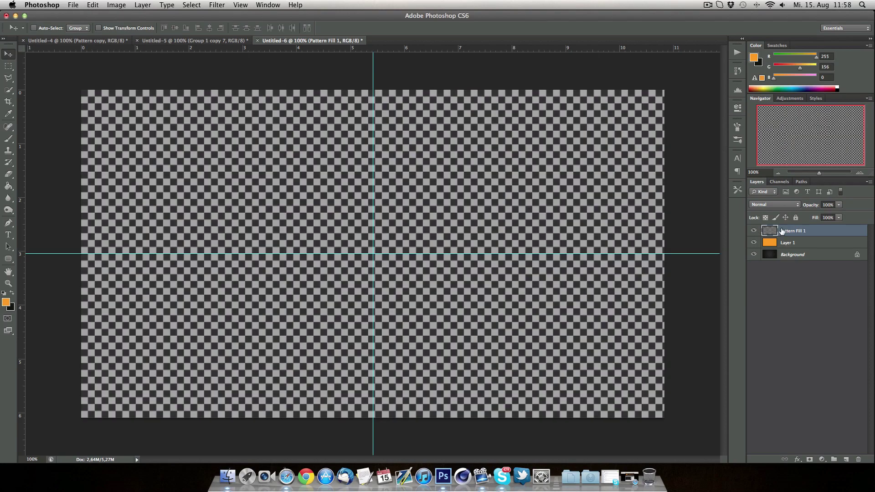
click(786, 204)
click(815, 231)
click(781, 204)
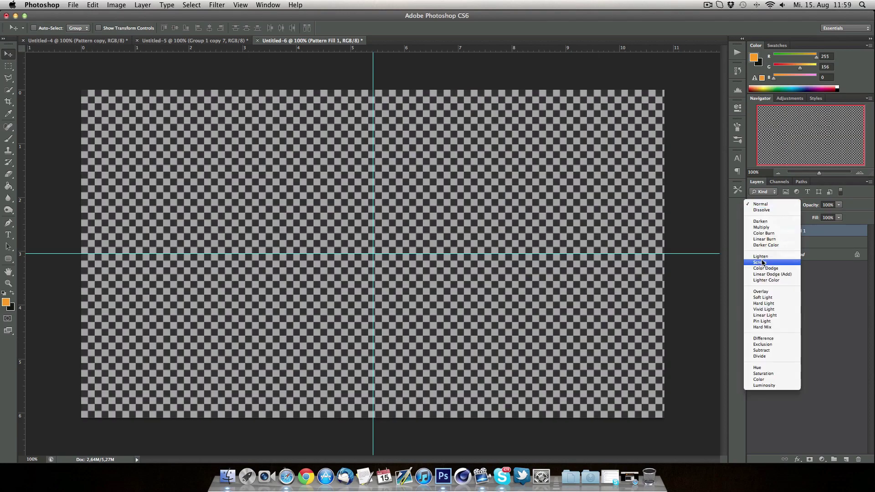
click(765, 292)
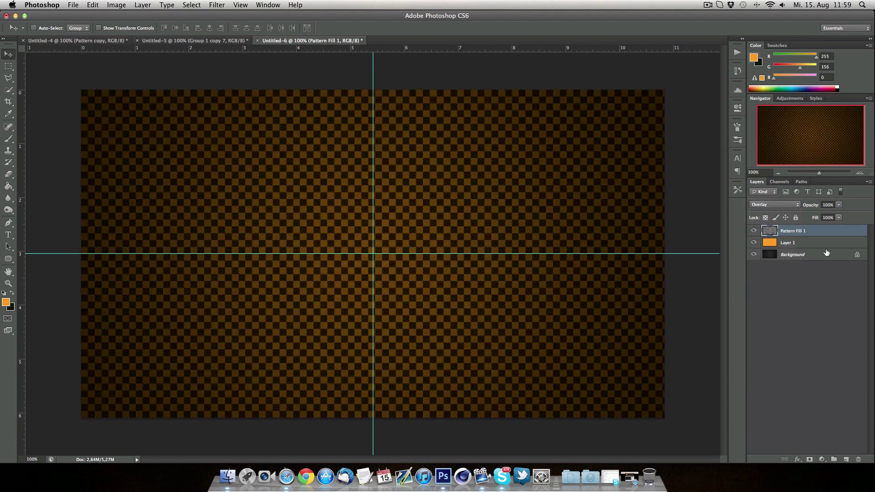
Lower Pattern Fill 1's opacity to 20%
click(833, 205)
text(50)
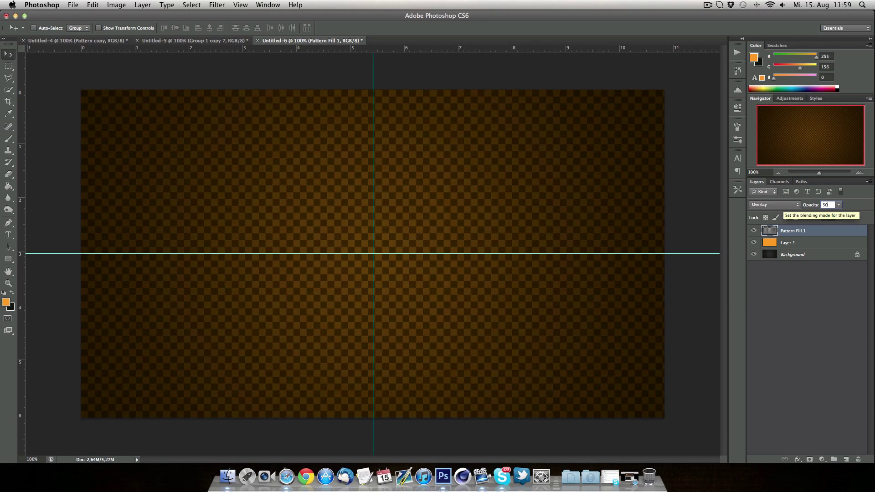
key(BackSpace)
key(BackSpace)
text(30)
key(BackSpace)
key(BackSpace)
text(20)
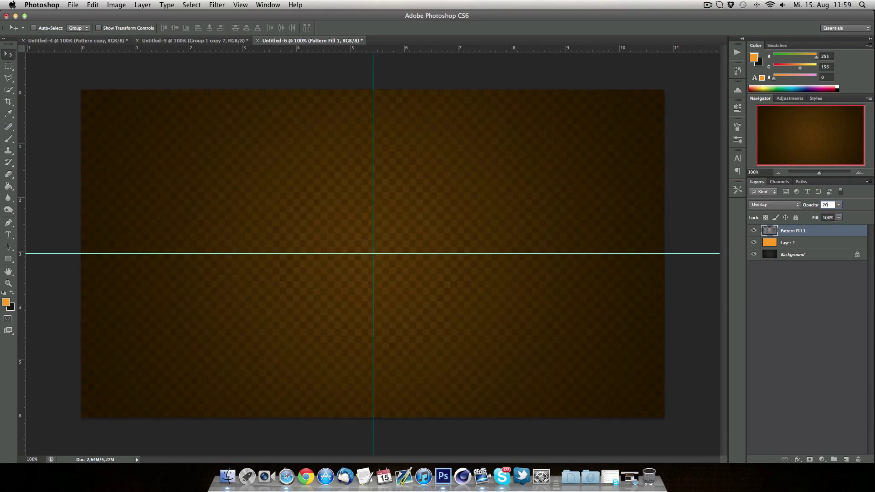
key(Return)
In Untitled-5, revert the merge in History and delete all eight checkerboard groups
click(213, 44)
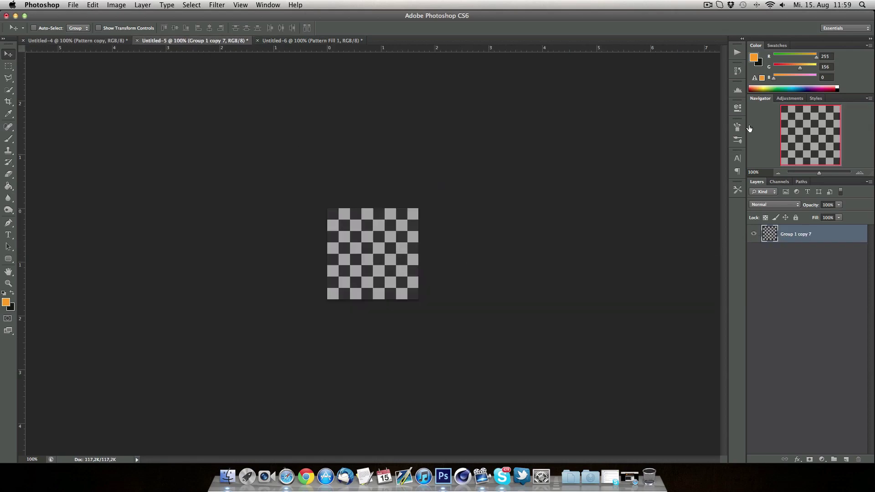
click(738, 71)
click(674, 91)
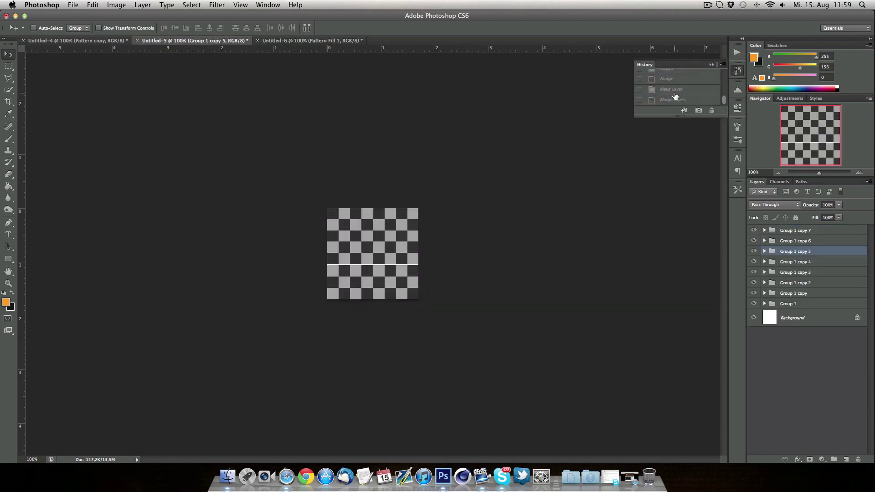
click(671, 101)
click(678, 90)
click(711, 65)
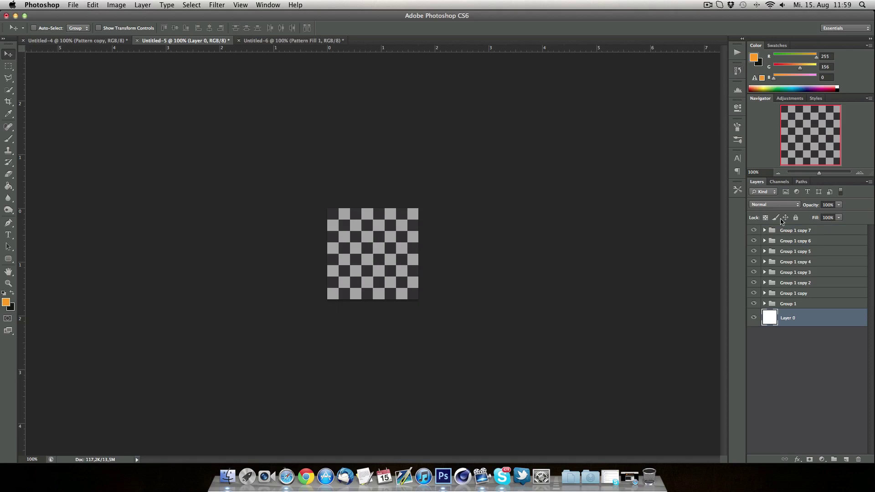
click(791, 306)
shift+click(799, 231)
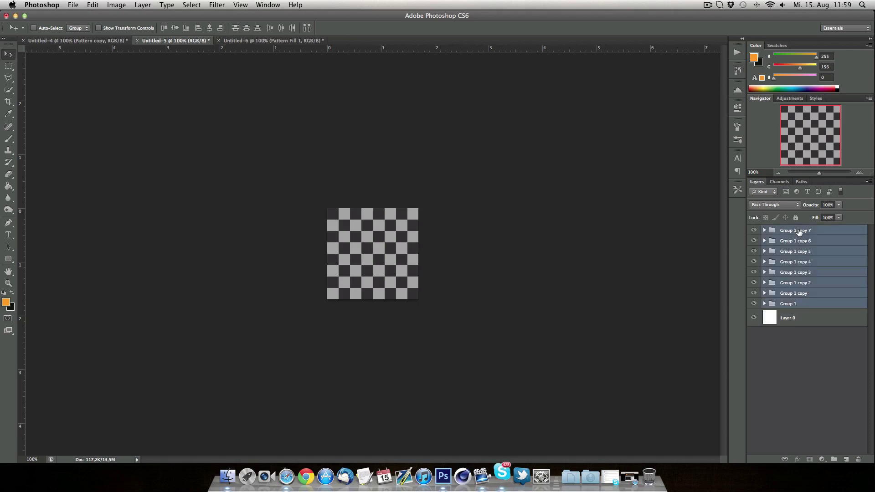
key(Delete)
Draw a small circle at the top-left corner and fill it black on a new Layer 1
click(8, 66)
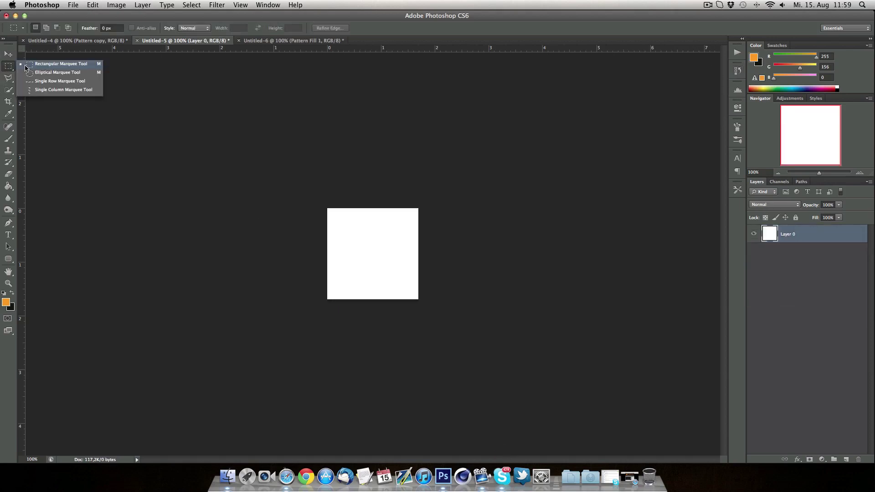
click(55, 72)
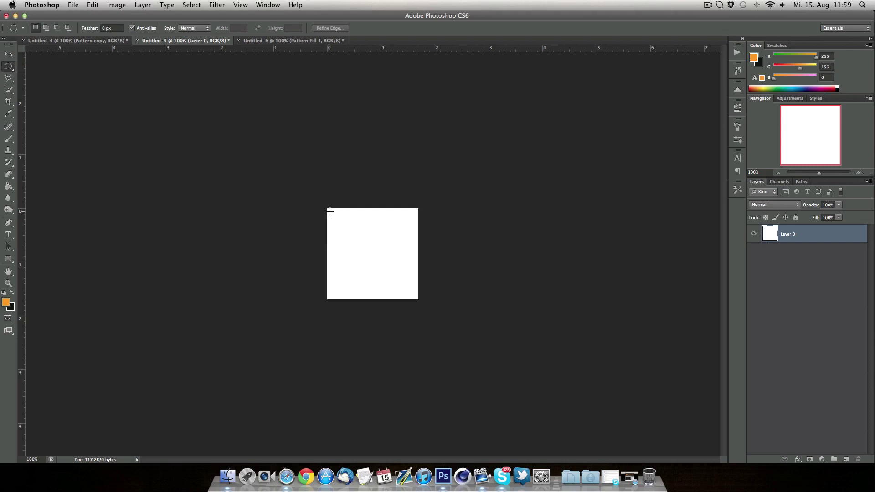
drag(330, 211, 336, 218)
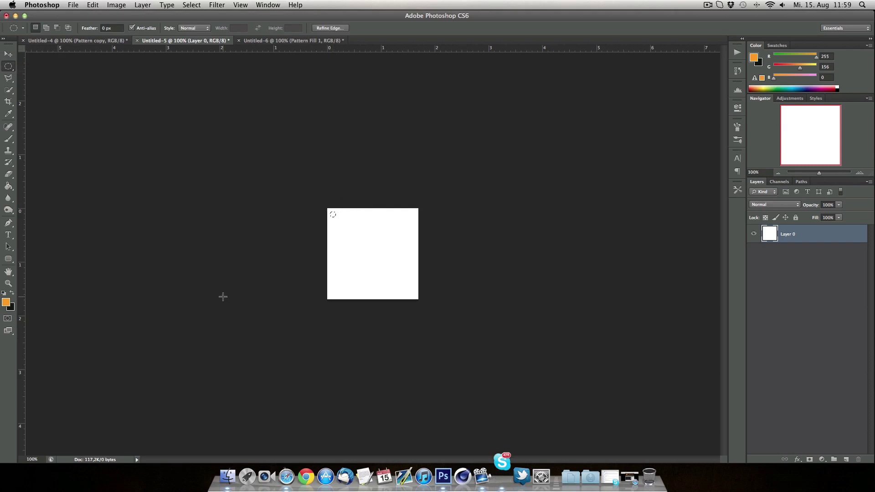
key(super+shift+alt+n)
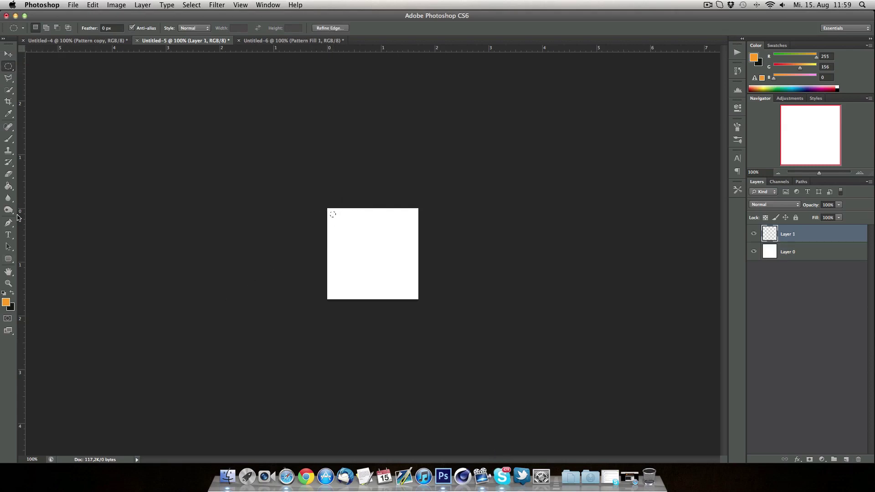
click(8, 188)
click(13, 294)
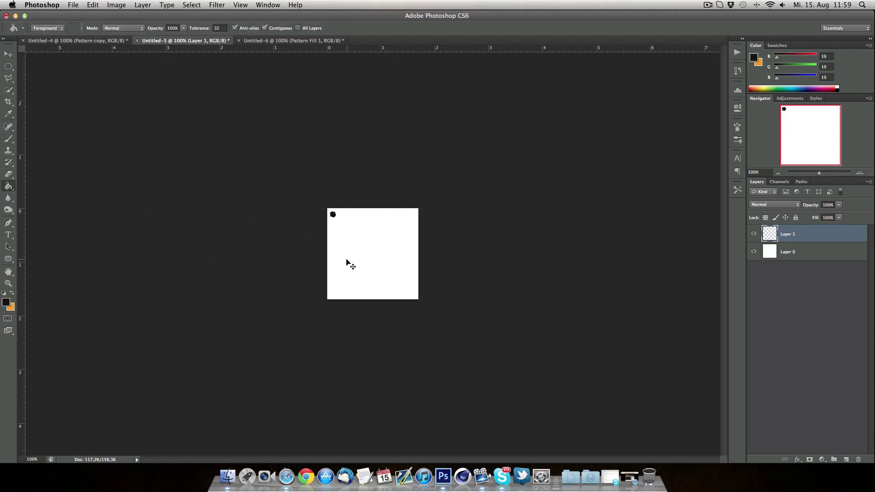
key(super+d)
double_click(837, 227)
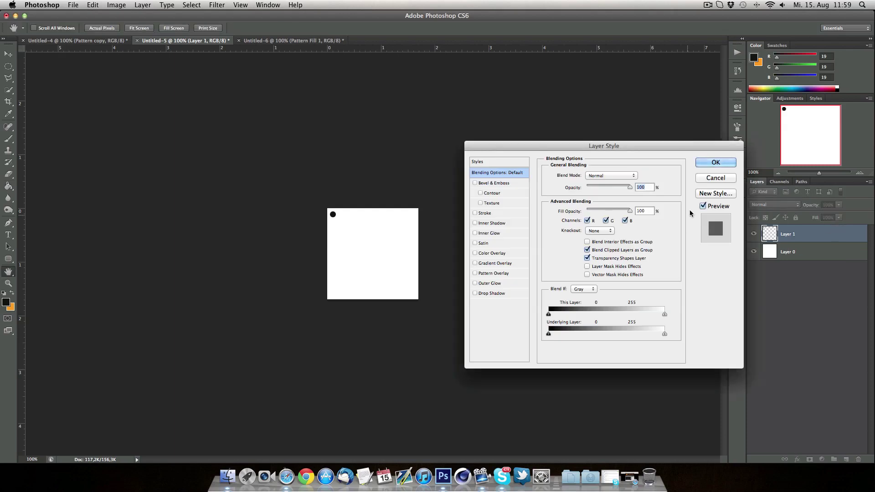
click(709, 180)
click(5, 55)
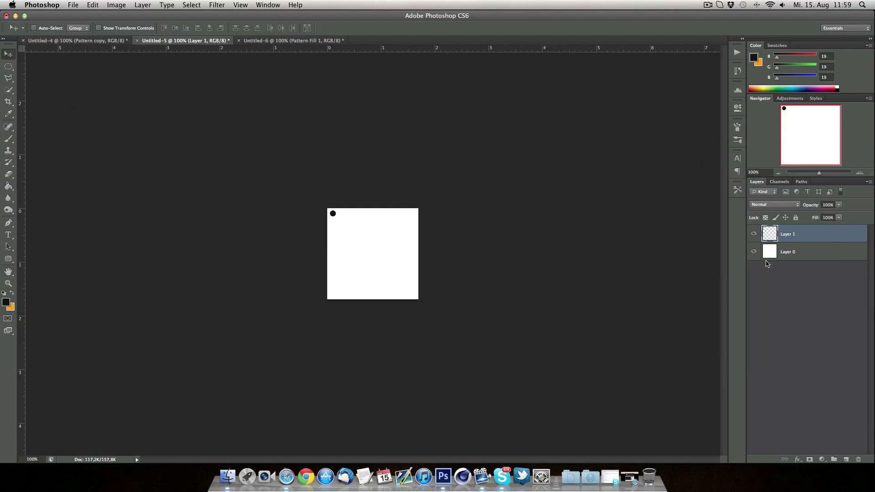
Duplicate the dot into four evenly spaced dots along the top edge
drag(836, 300, 846, 459)
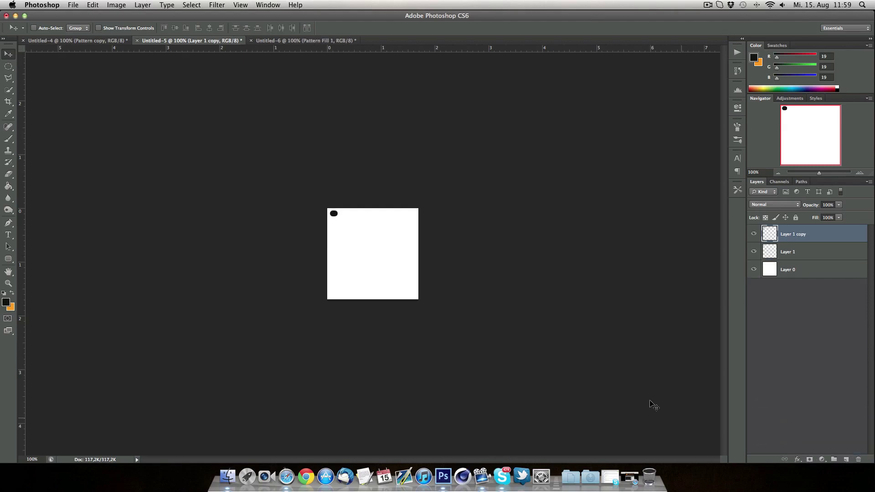
key(Right)
key(Right)
key(Right)
key(Right)
drag(344, 213, 352, 214)
shift+click(821, 253)
drag(821, 253, 844, 458)
drag(366, 228, 385, 228)
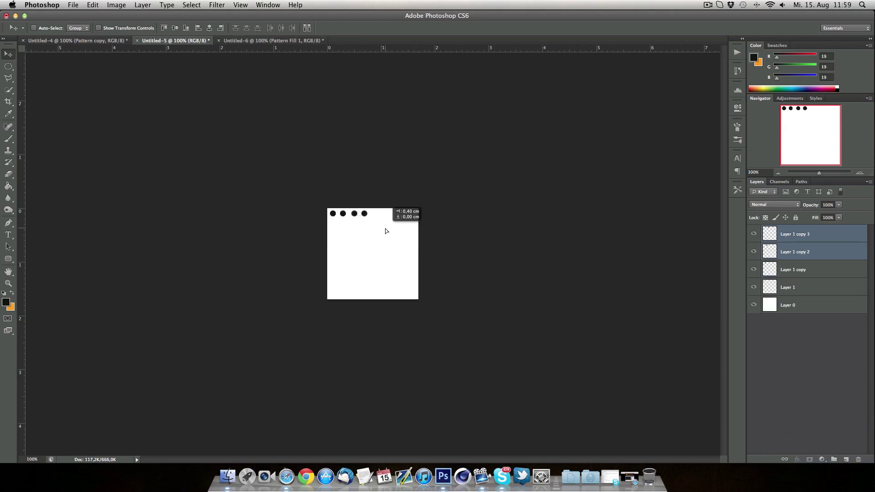
key(Left)
key(Left)
key(Left)
key(Left)
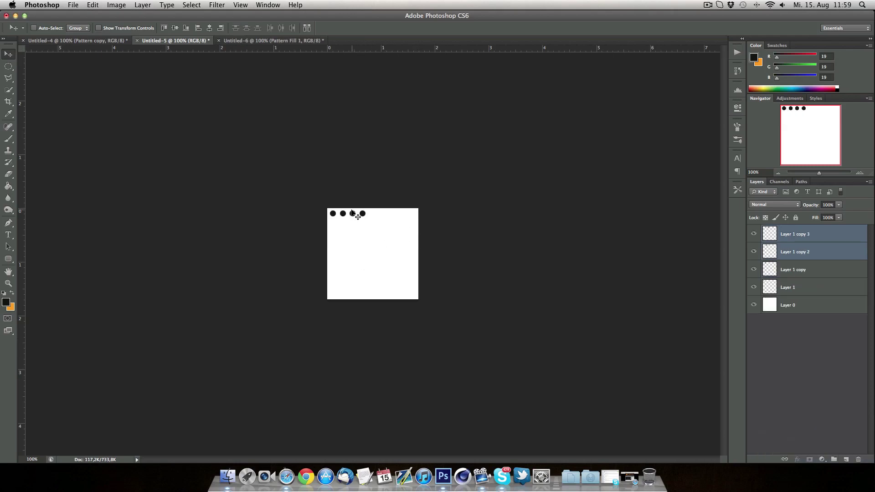
key(Right)
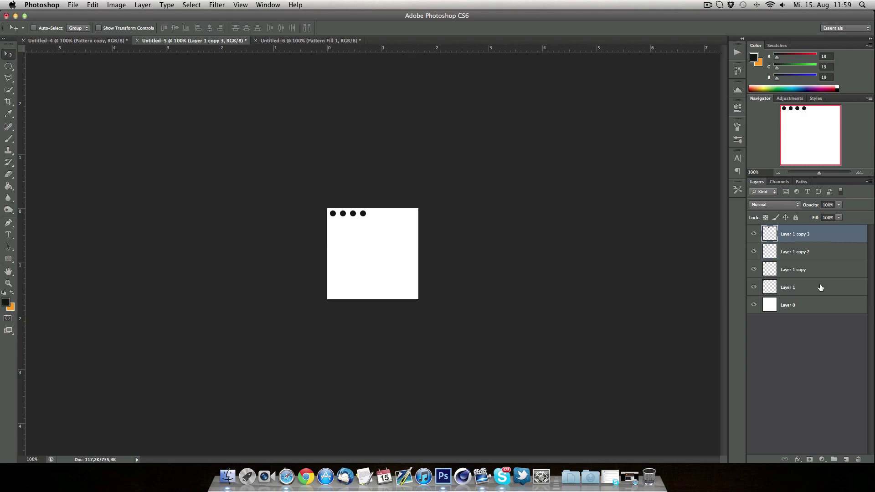
Extend the row to nine dots with further copies and nudge the whole row up
shift+click(820, 287)
drag(820, 287, 846, 459)
drag(372, 235, 413, 235)
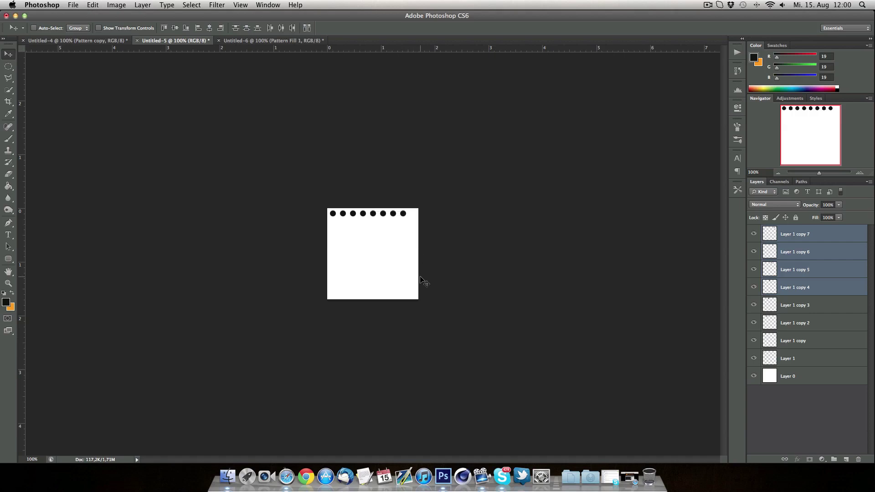
click(831, 239)
drag(830, 239, 846, 459)
drag(415, 235, 432, 235)
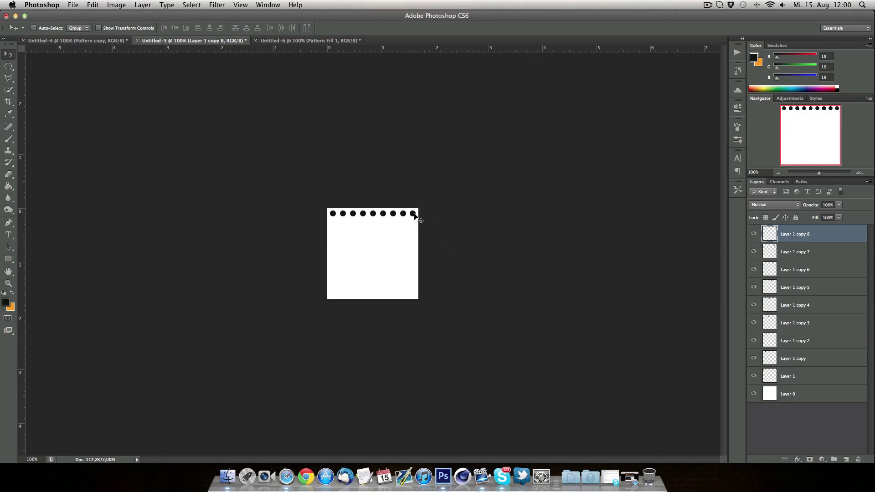
shift+click(799, 379)
key(Up)
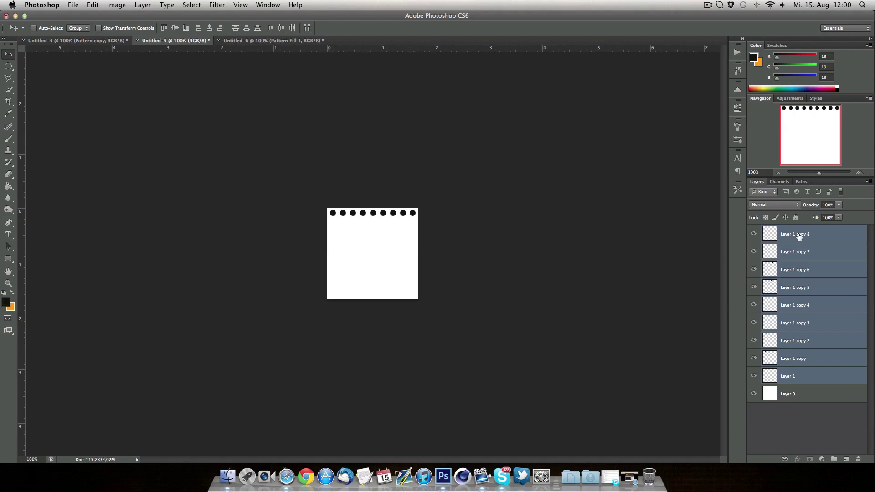
Group the nine dot layers into Group 1 and duplicate it into four stacked rows
drag(815, 278, 837, 460)
drag(803, 233, 847, 459)
drag(350, 220, 353, 229)
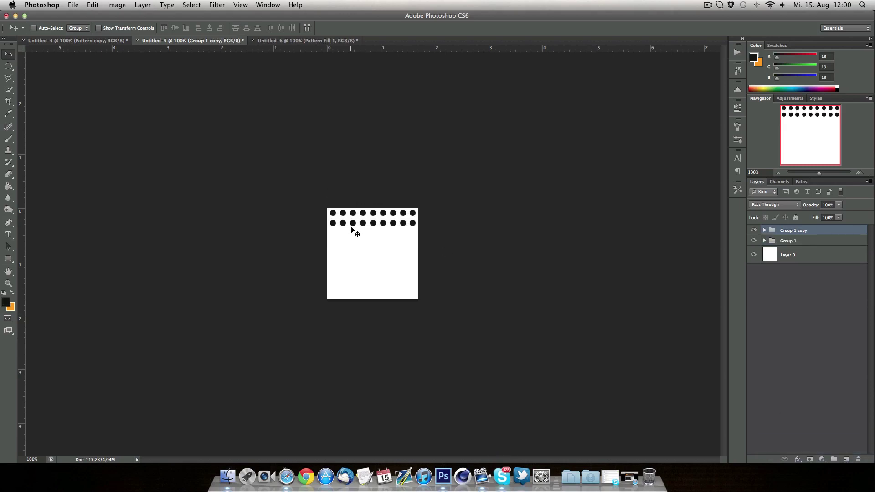
shift+click(812, 240)
drag(812, 241, 846, 459)
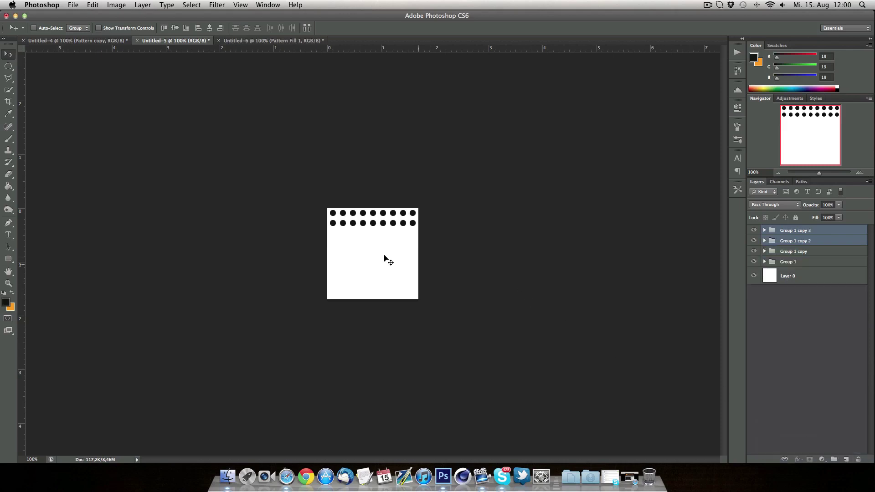
drag(358, 225, 370, 246)
Duplicate the four rows, then the last row, to reach nine evenly spaced rows
click(816, 230)
shift+click(813, 262)
drag(816, 240, 846, 460)
drag(356, 220, 356, 266)
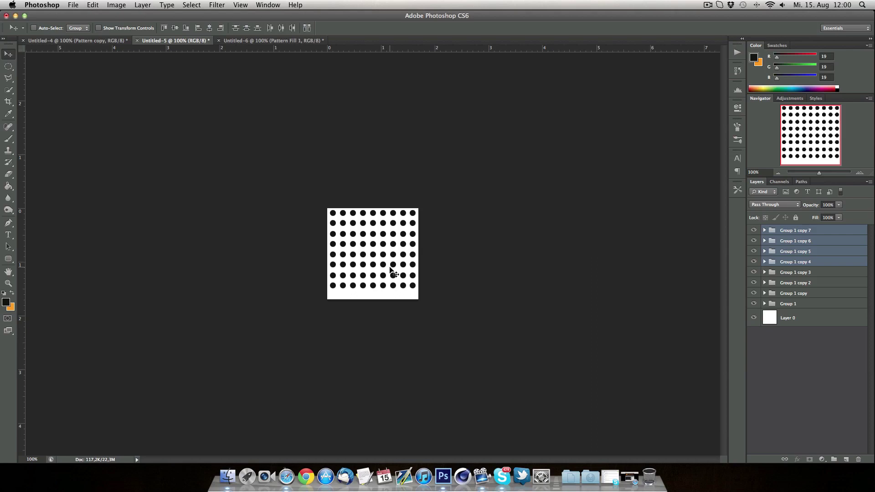
click(802, 236)
drag(820, 235, 850, 462)
drag(368, 263, 369, 270)
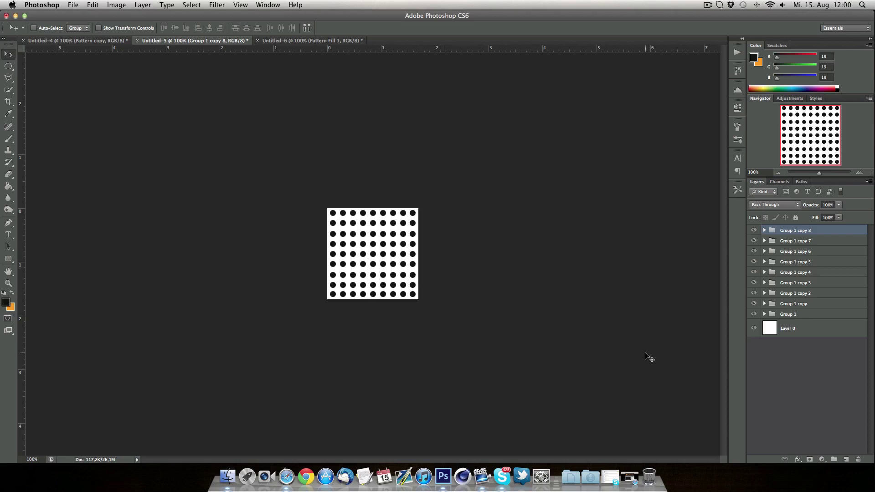
Merge all dot groups with the background, then undo the merge from History
shift+click(794, 327)
right_click(792, 322)
click(793, 367)
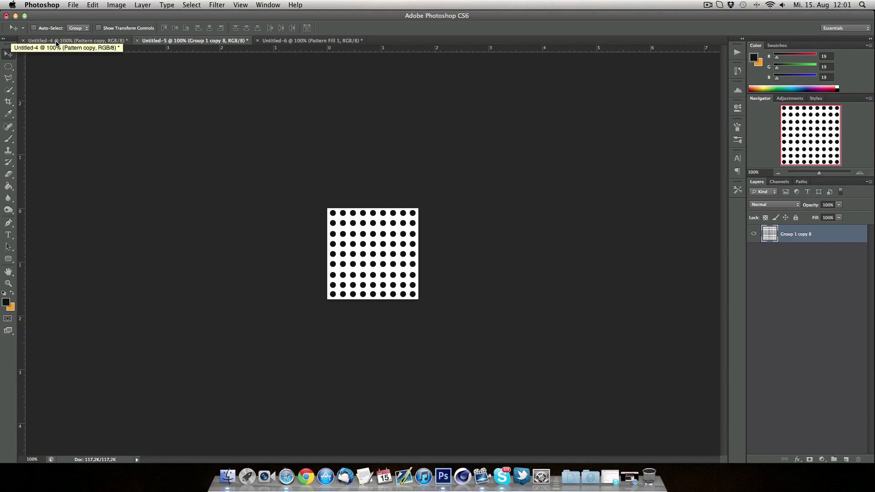
click(738, 70)
click(670, 90)
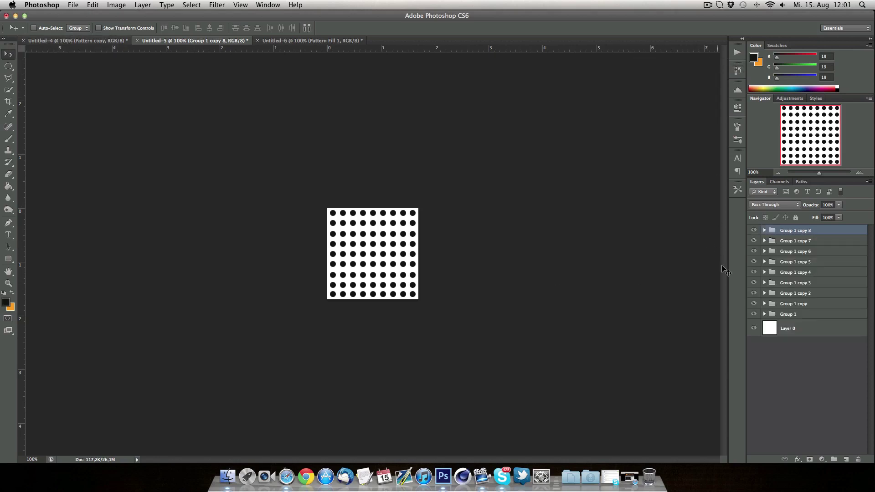
Hide the white Layer 0 so the 9×9 dot grid sits on transparency
click(753, 328)
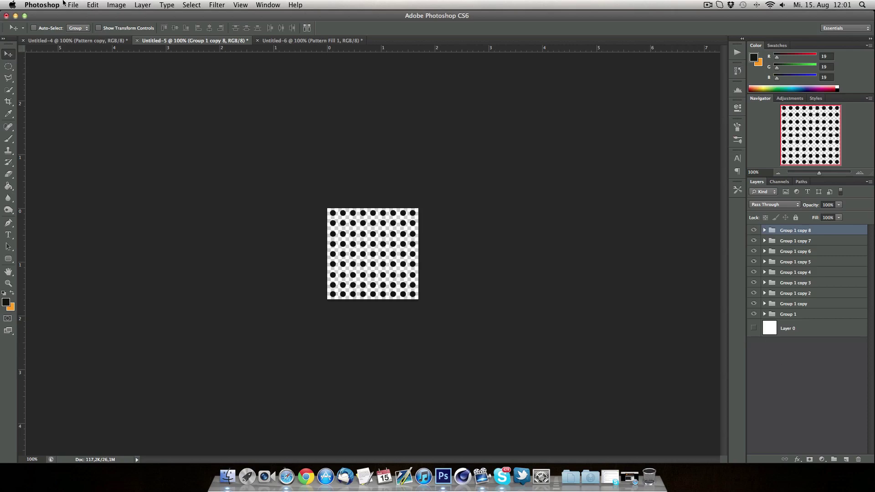
click(92, 5)
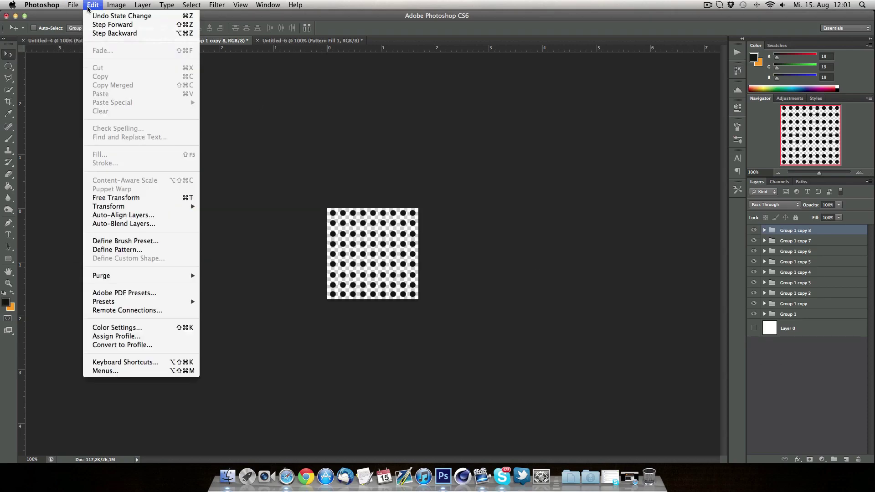
click(491, 4)
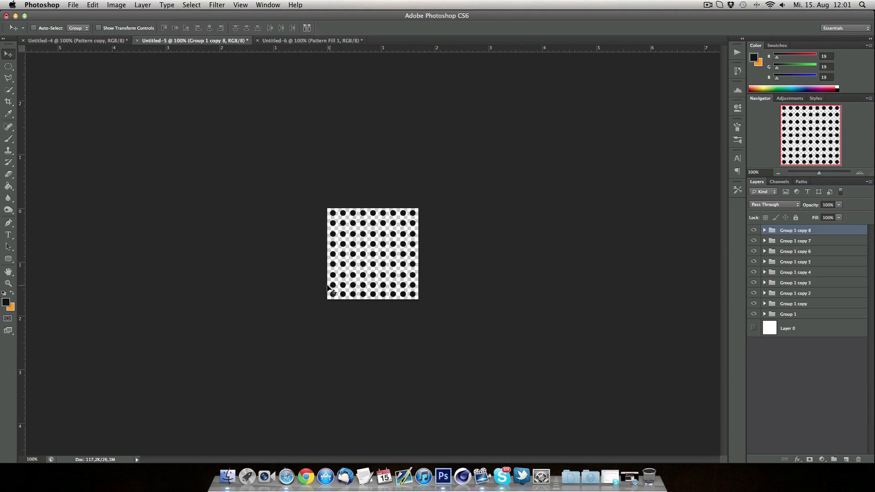
drag(8, 66, 32, 64)
click(5, 55)
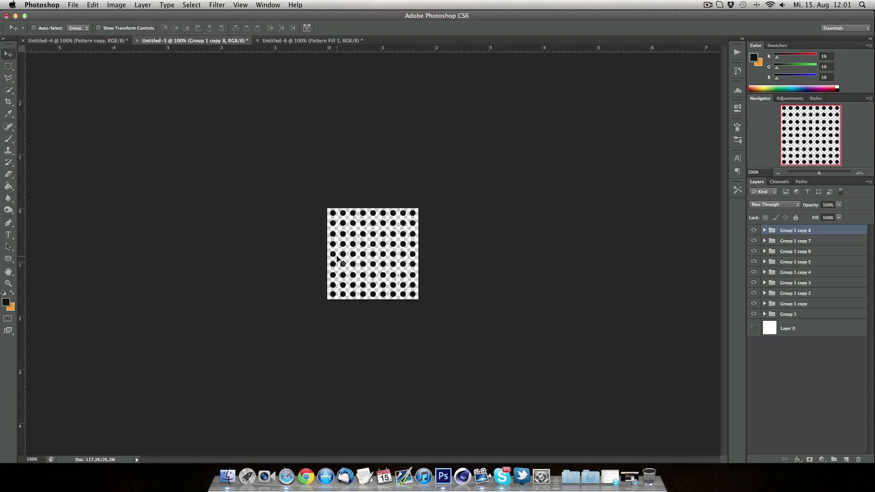